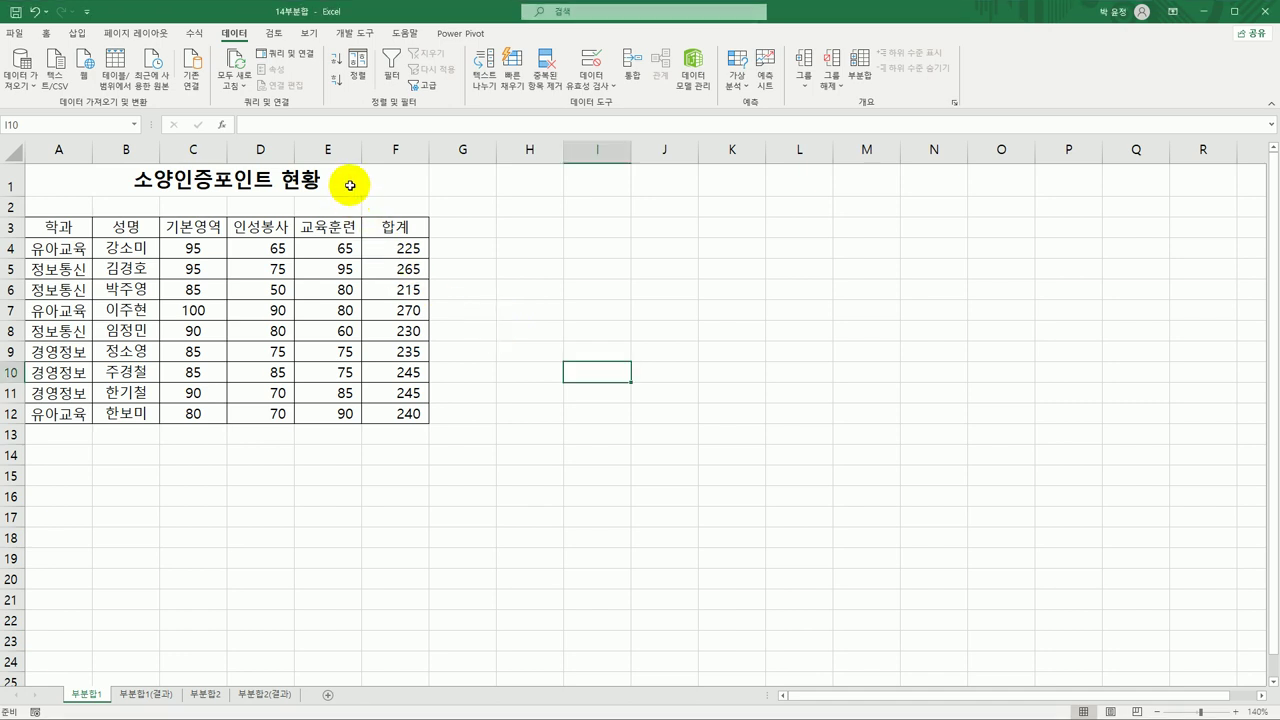
Sort the point table in ascending order by the 학과 column
click(350, 185)
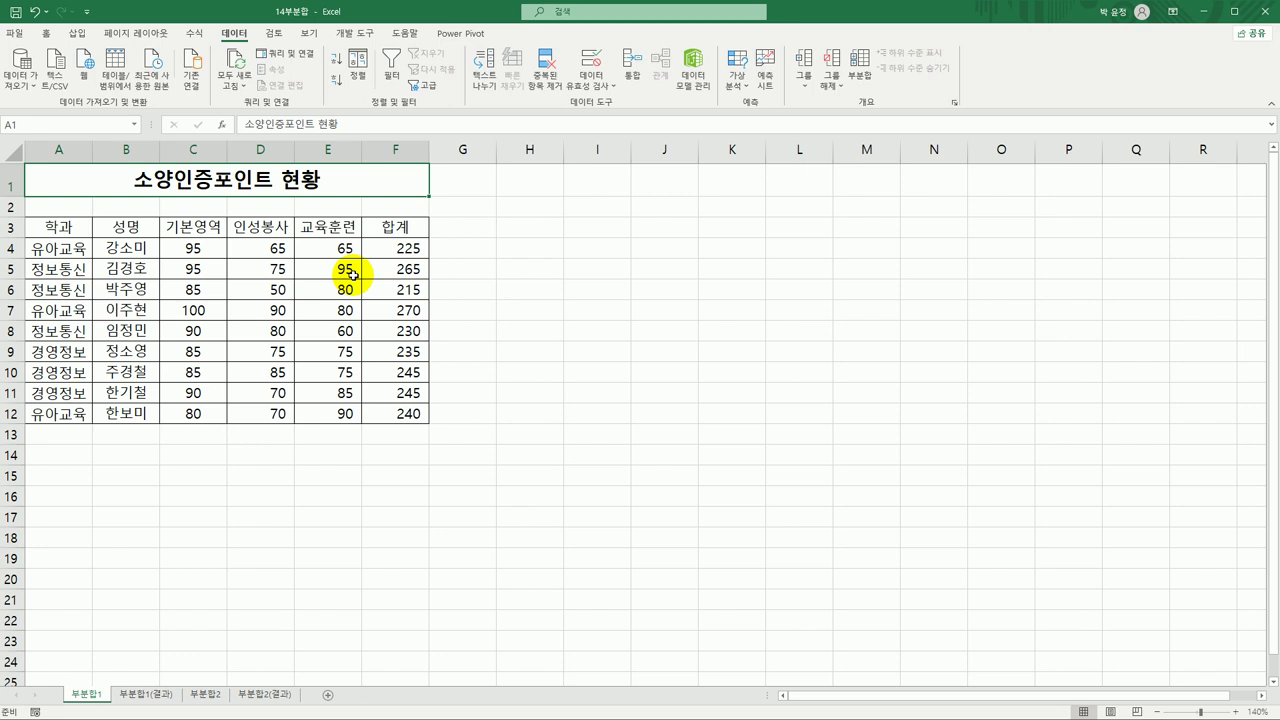
click(68, 232)
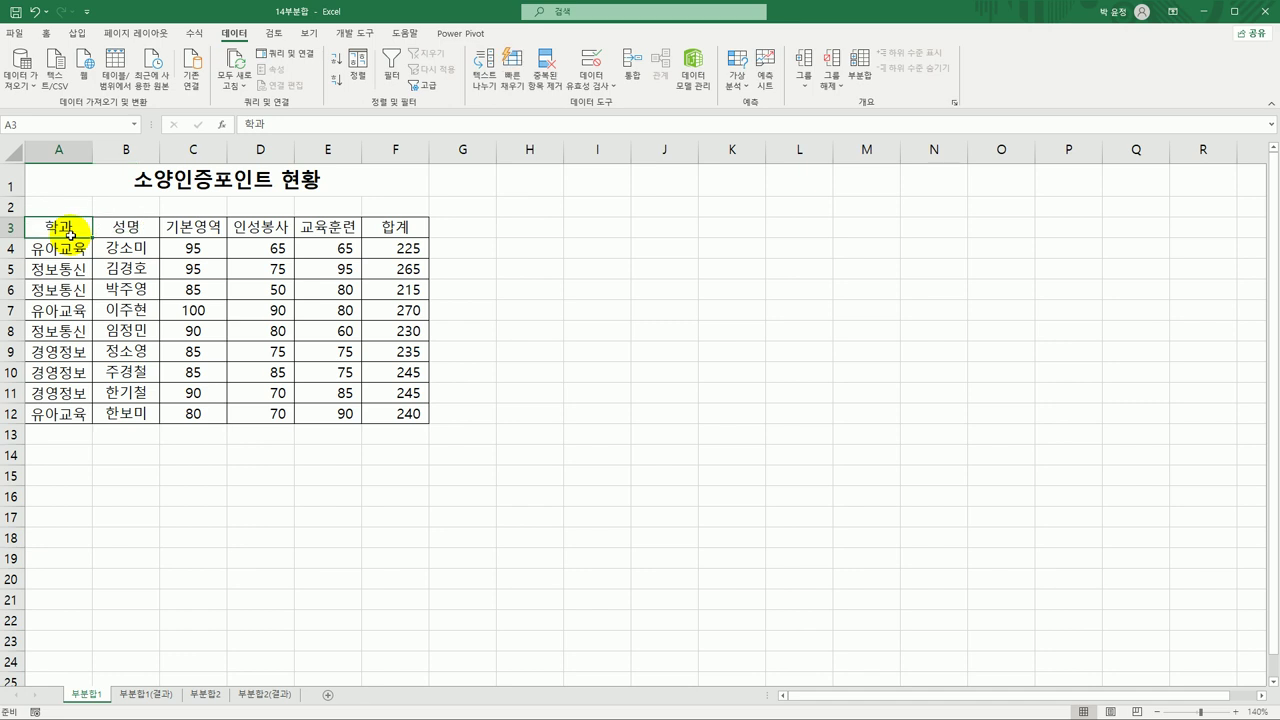
click(74, 372)
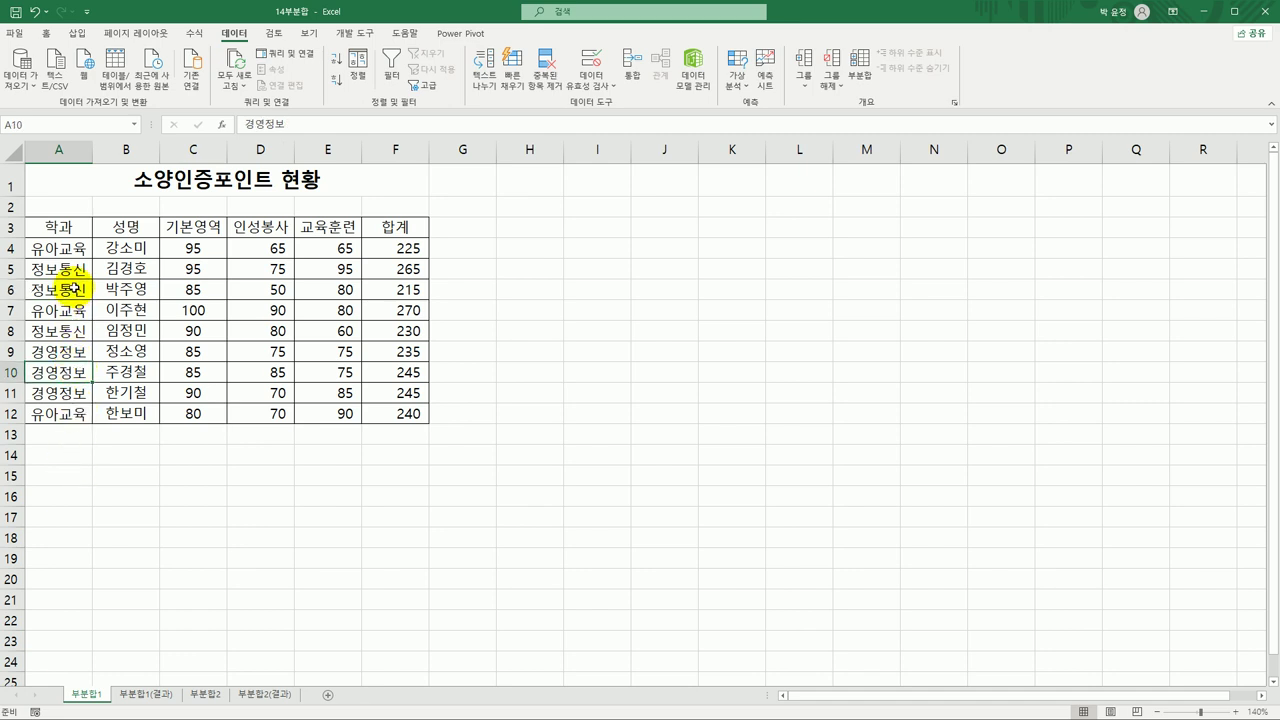
click(74, 289)
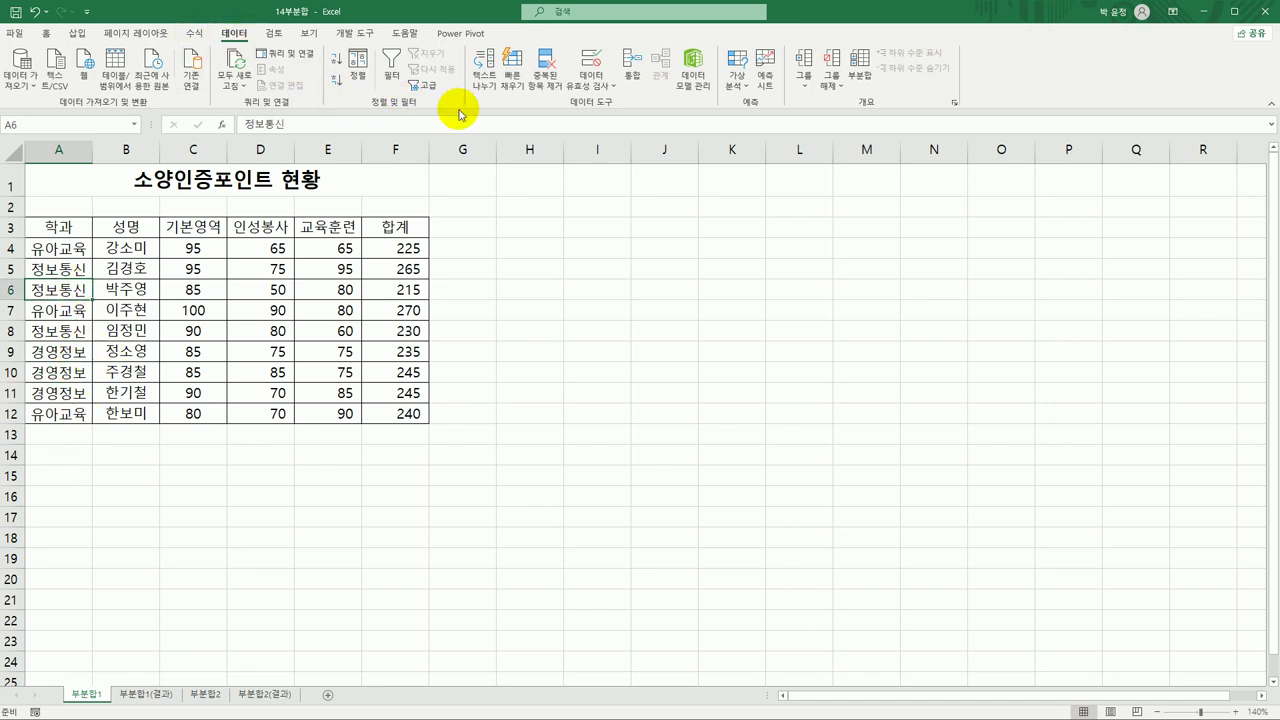
click(335, 68)
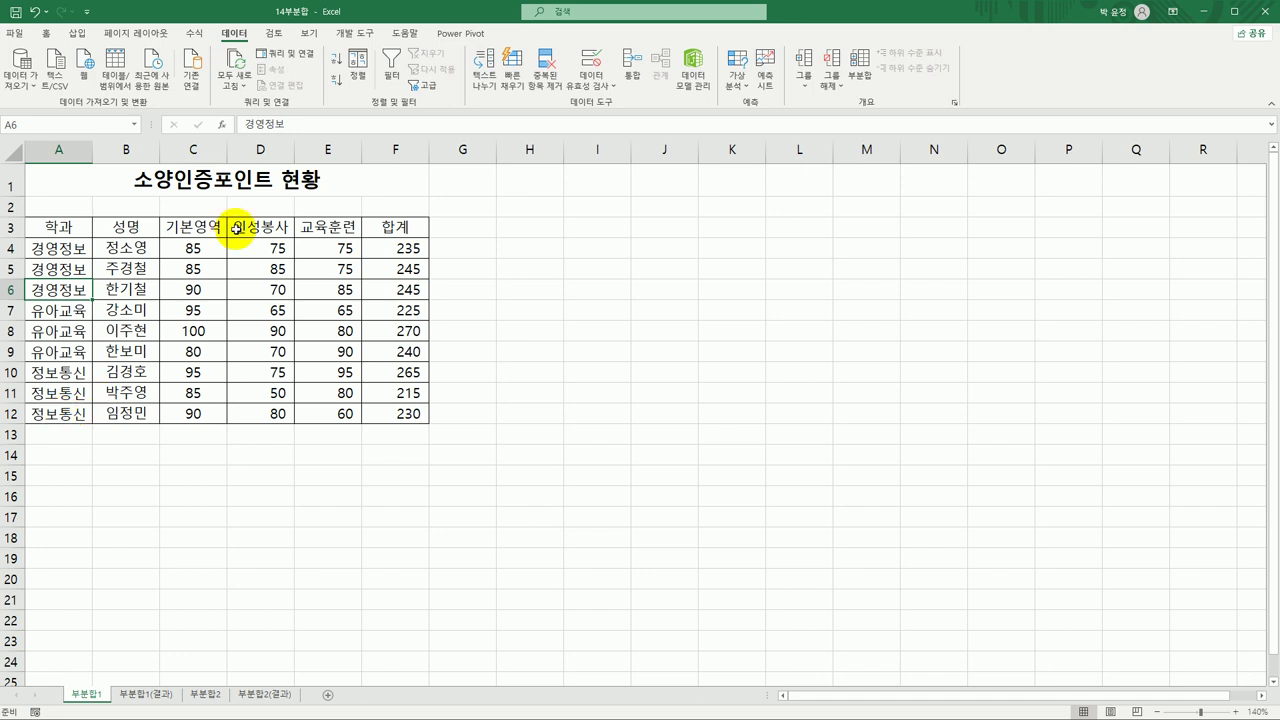
Add subtotals grouped by 학과 that use the 최소 function on the 합계 column
click(859, 78)
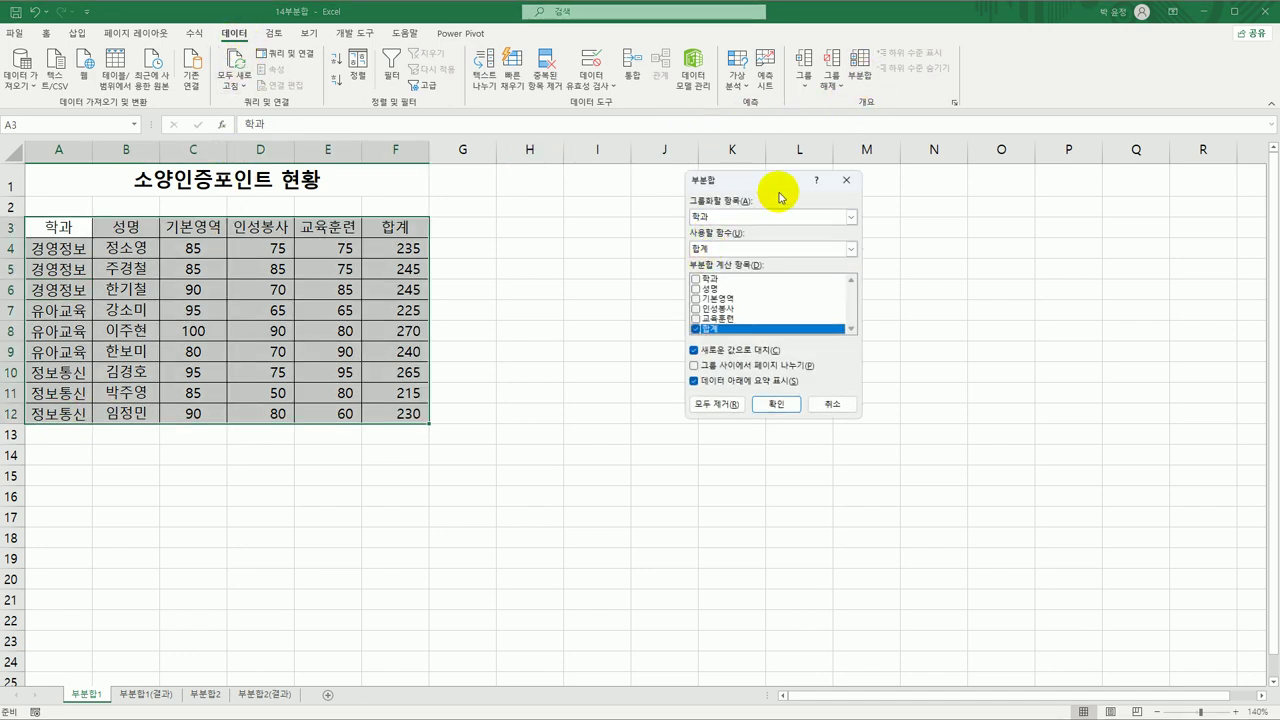
drag(772, 183, 604, 188)
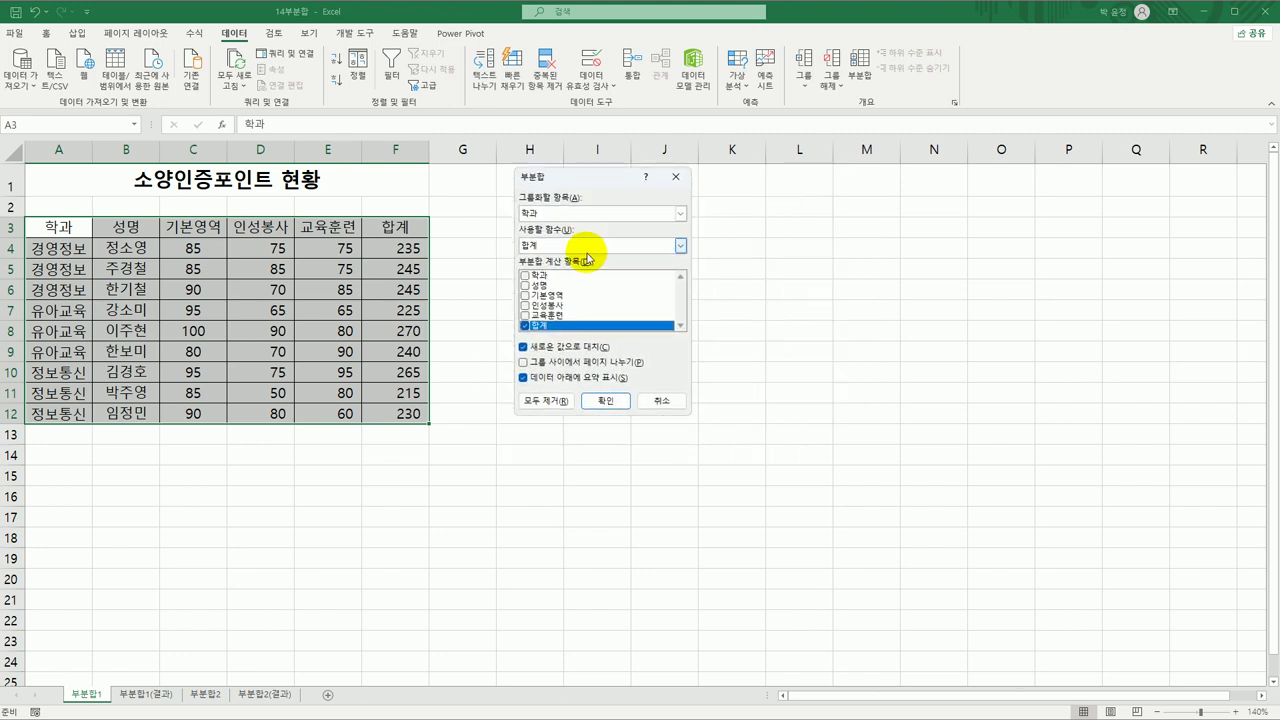
click(678, 214)
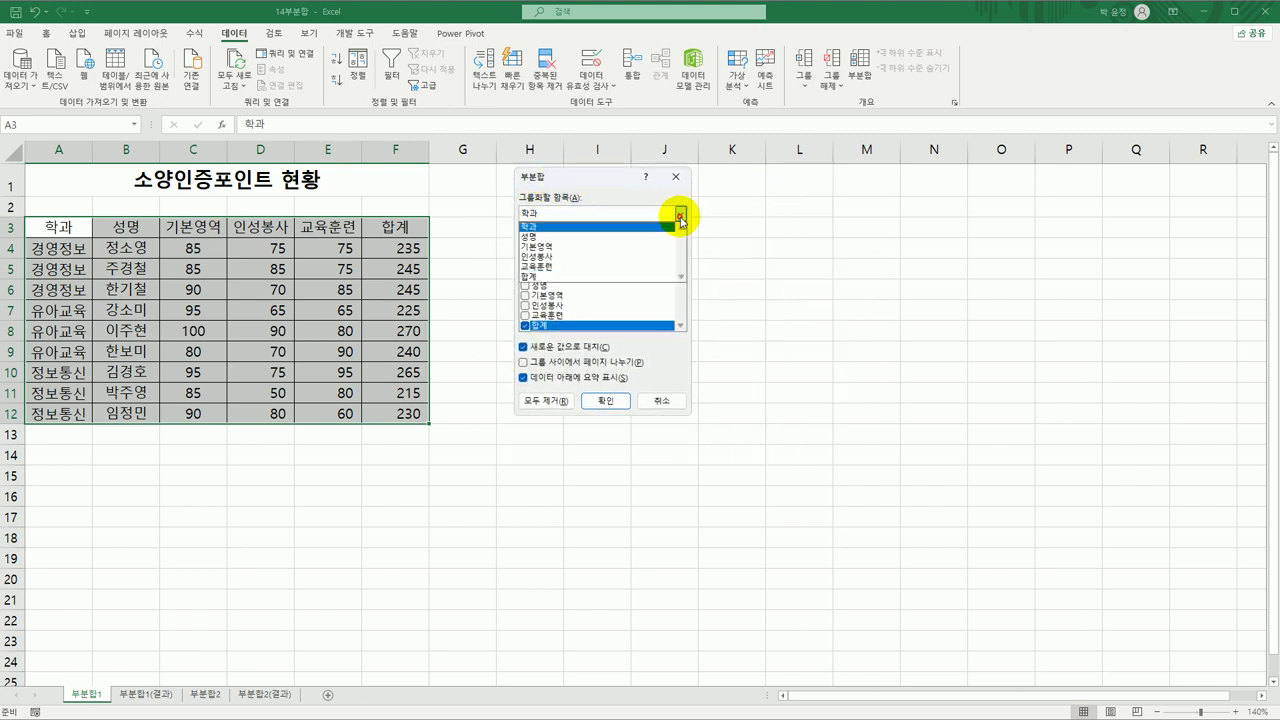
click(556, 231)
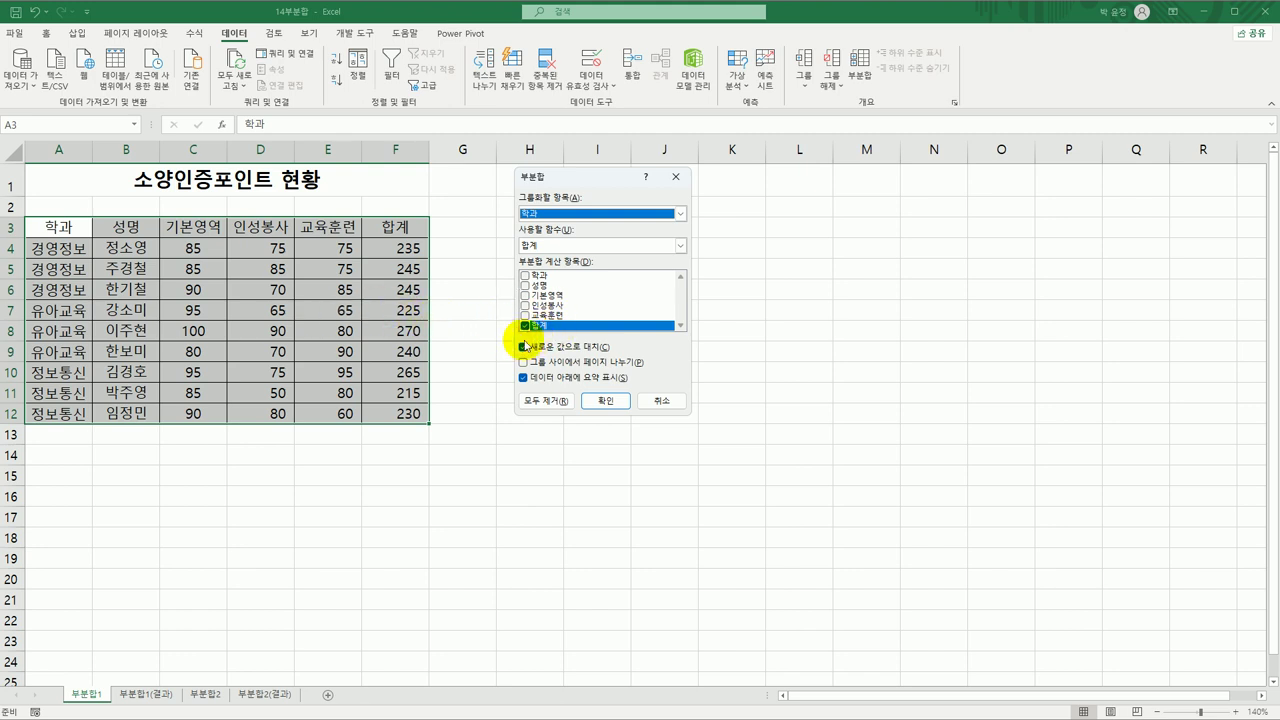
click(582, 246)
click(567, 299)
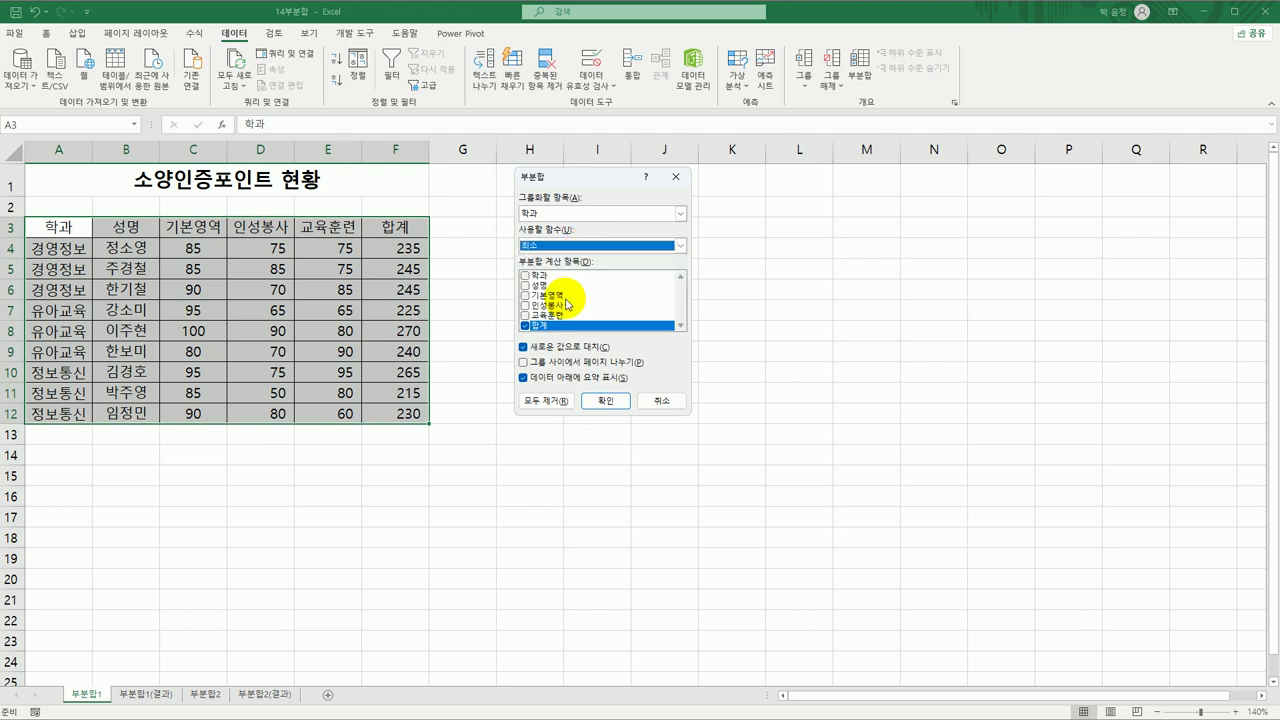
click(606, 400)
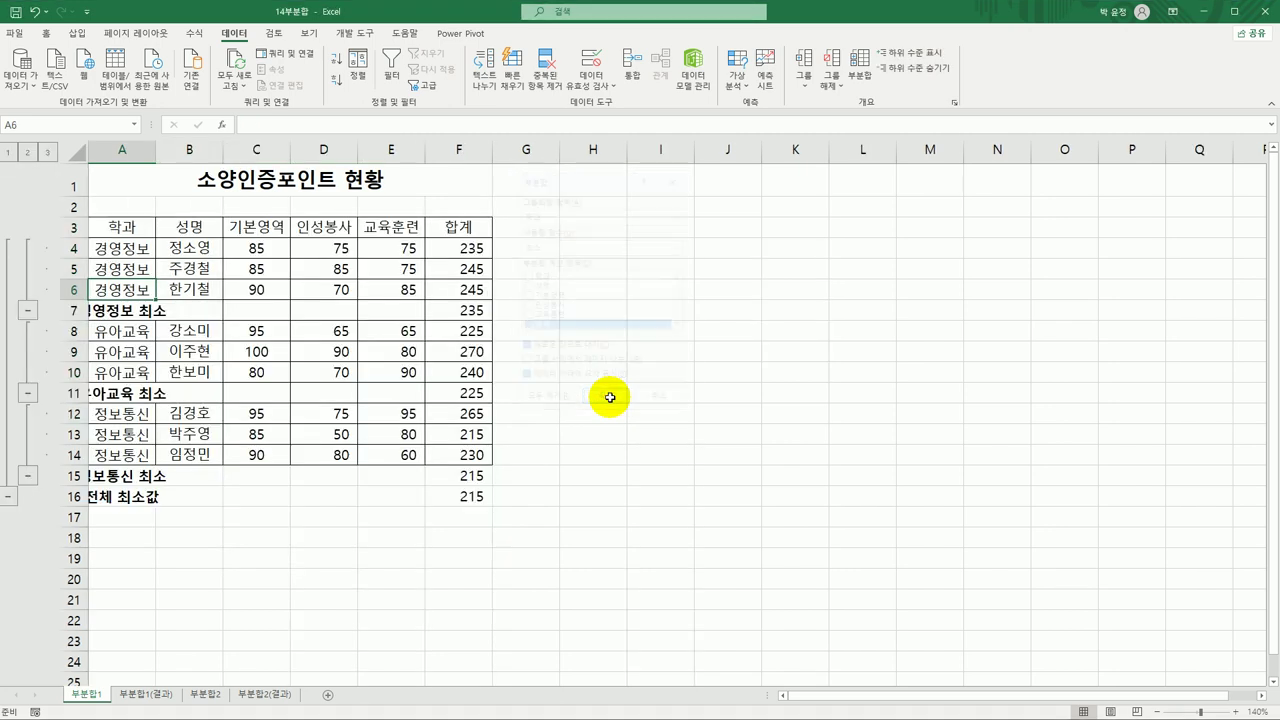
Fit column A's width to its contents and check each department's minimum subtotal in the 합계 column
double_click(155, 149)
click(506, 310)
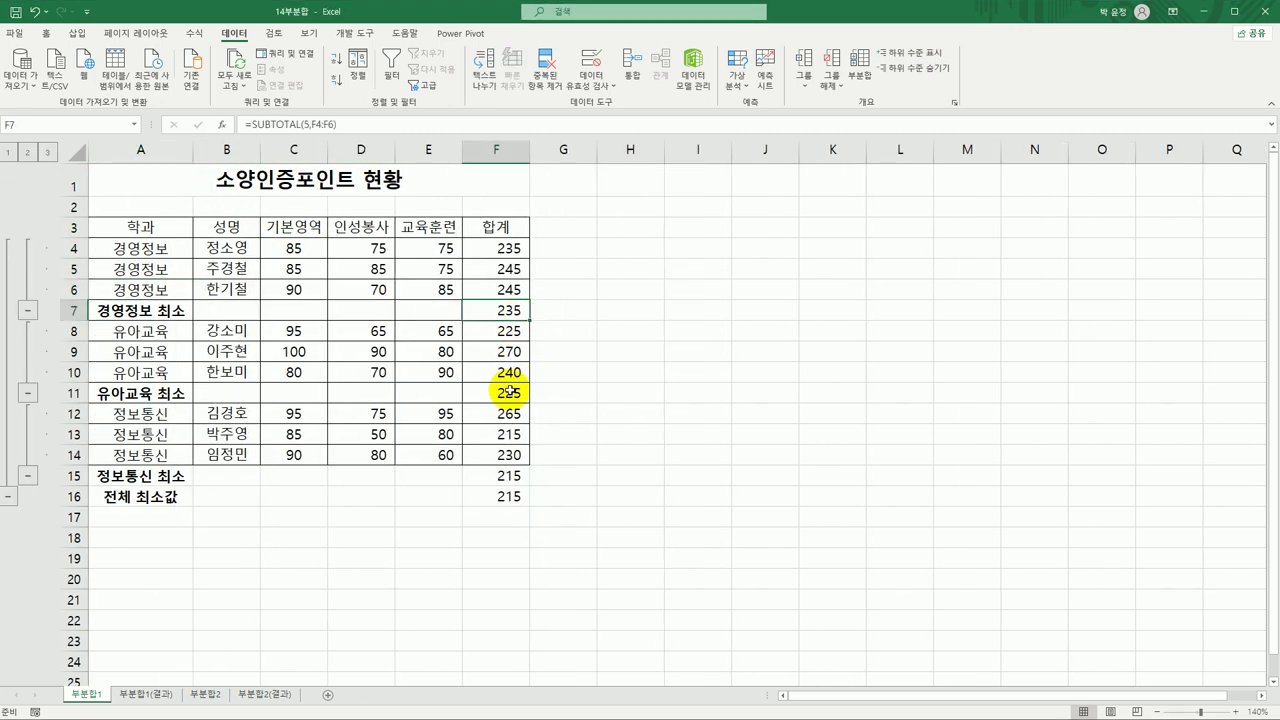
click(506, 393)
click(505, 475)
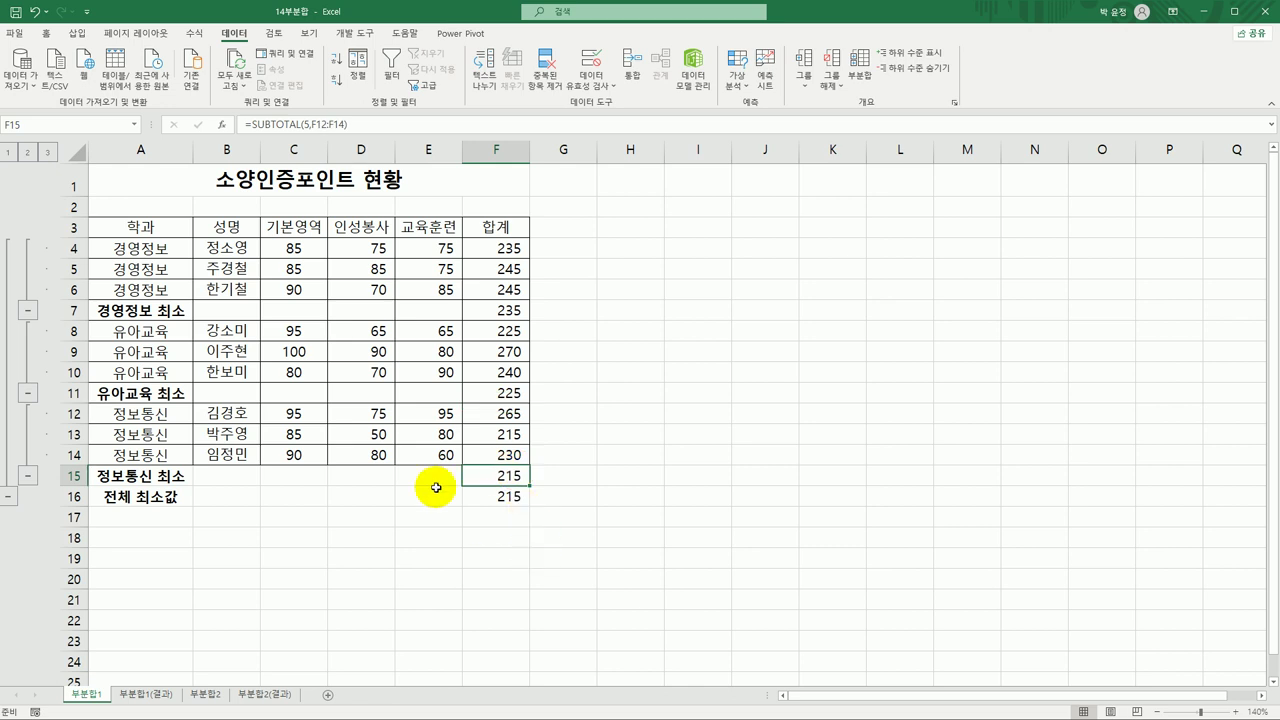
Add 평균 subtotals by 학과 for 기본영역, 인성봉사 and 교육훈련, excluding 합계 and keeping the existing subtotals by turning off 새로운 값으로 대치
click(340, 229)
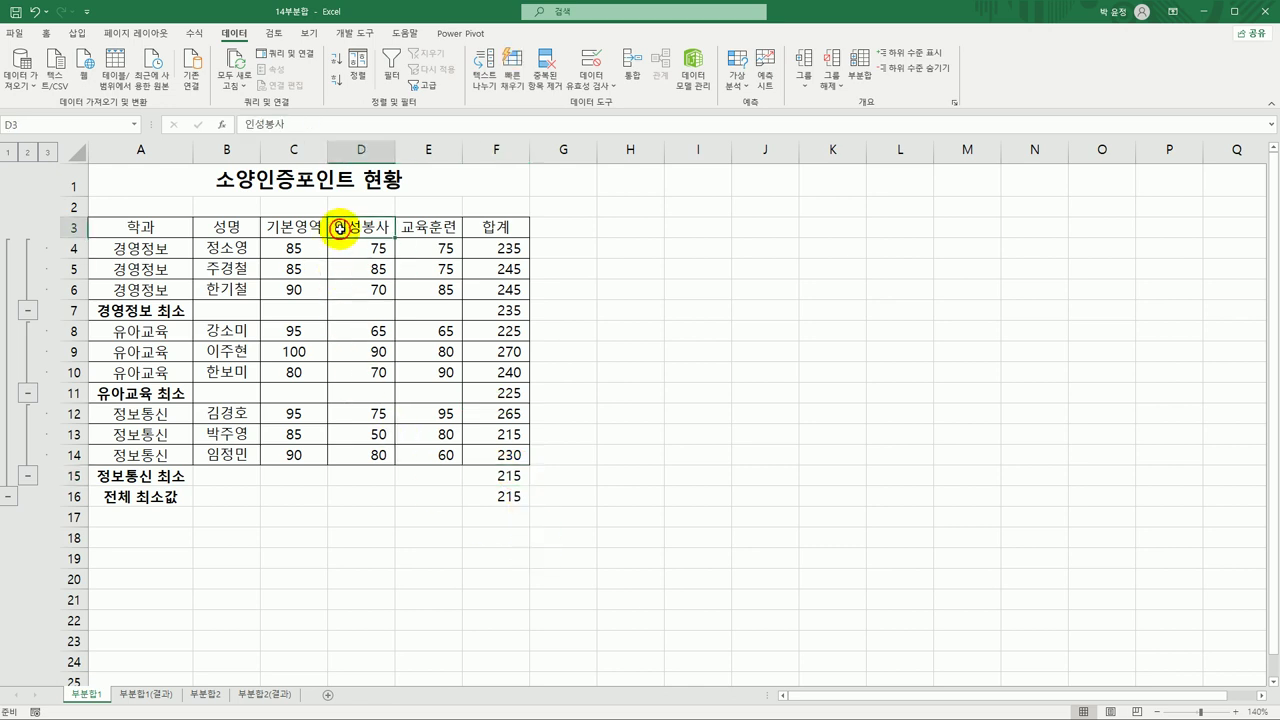
click(859, 66)
drag(583, 183, 681, 205)
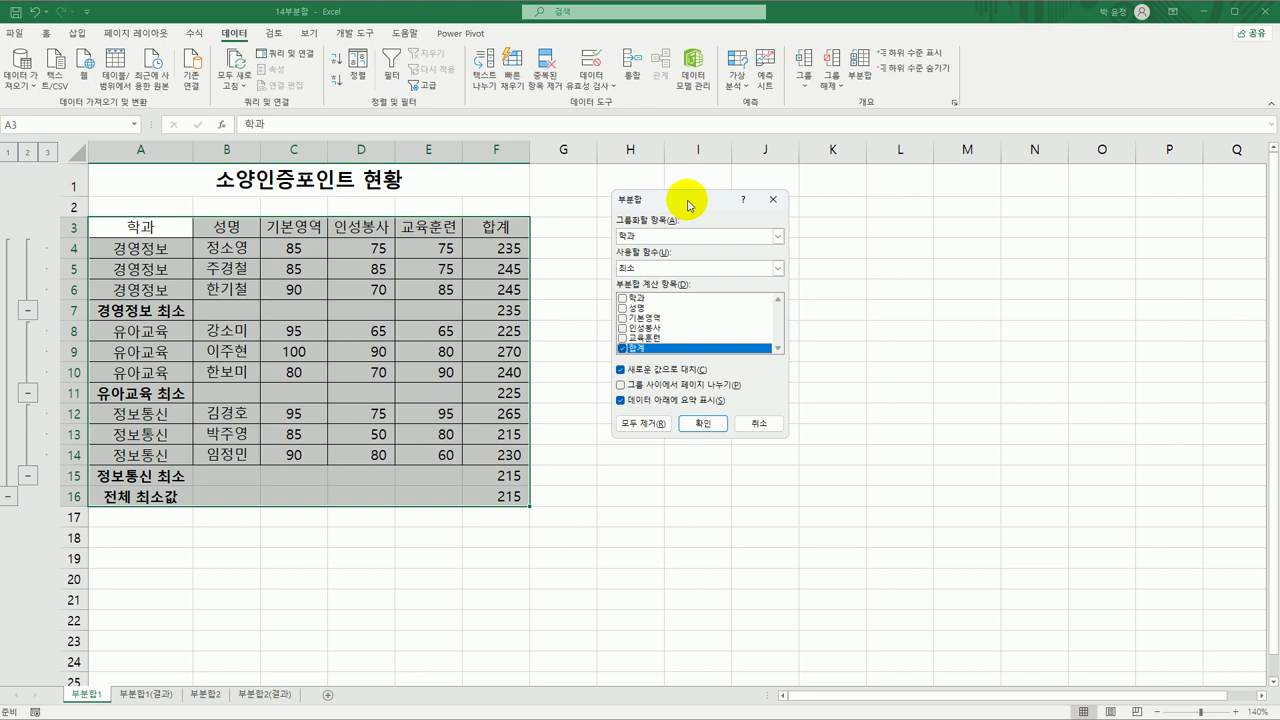
click(705, 268)
click(687, 301)
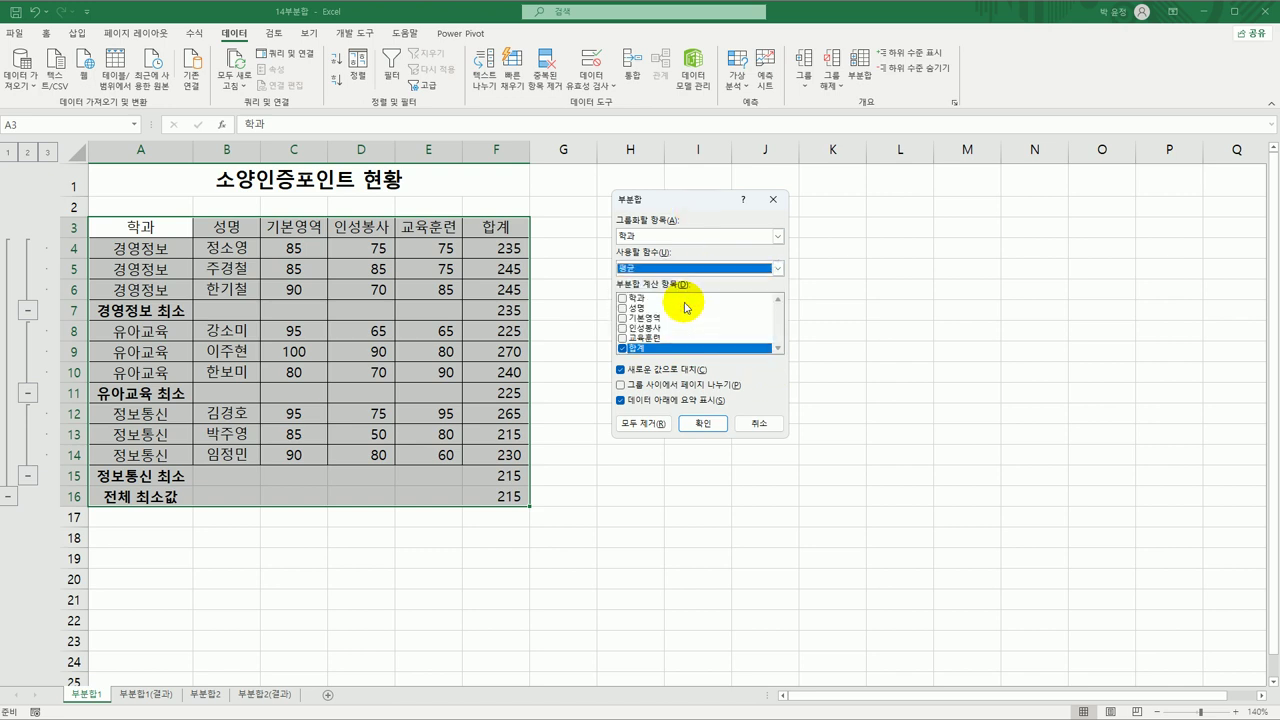
click(623, 349)
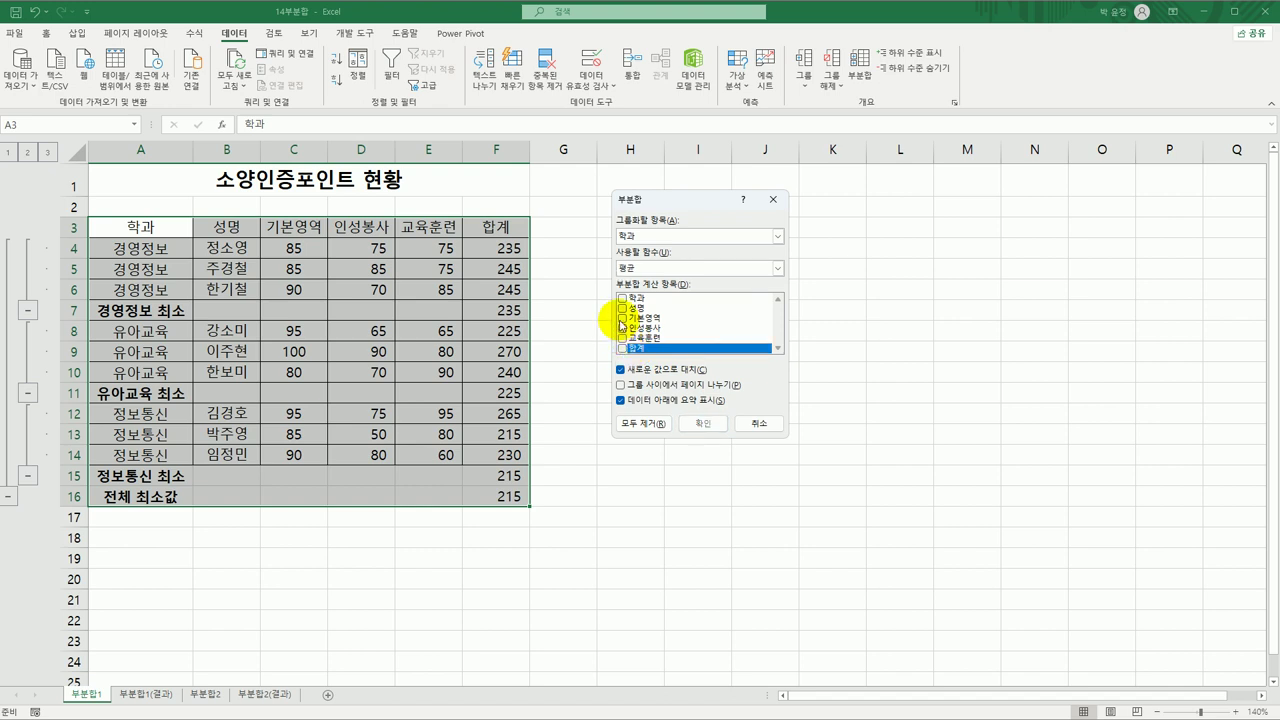
click(622, 318)
click(622, 328)
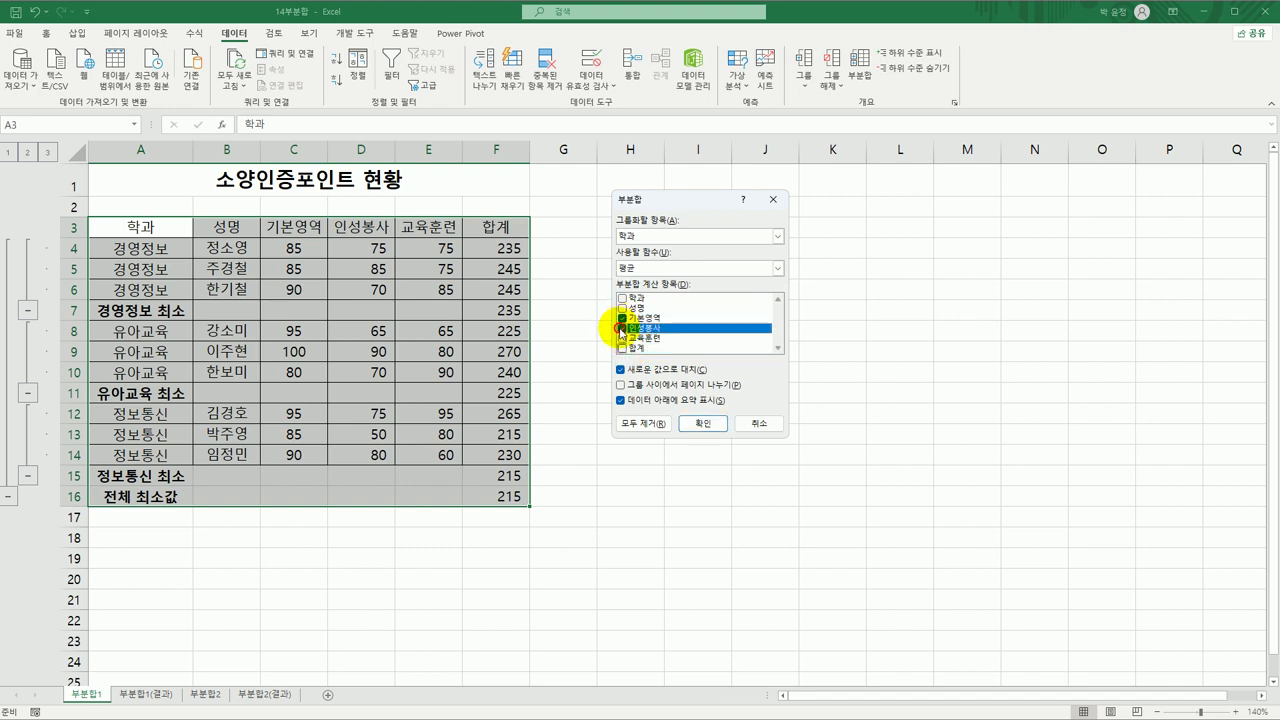
click(622, 338)
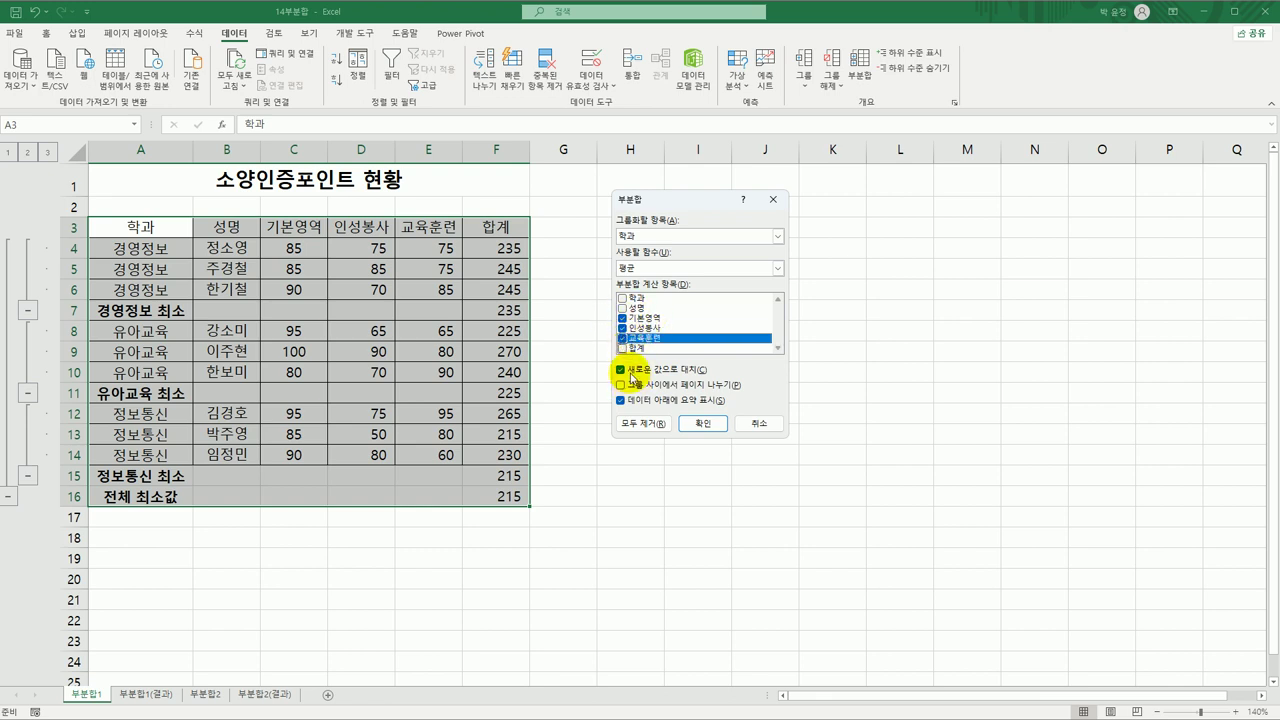
click(620, 370)
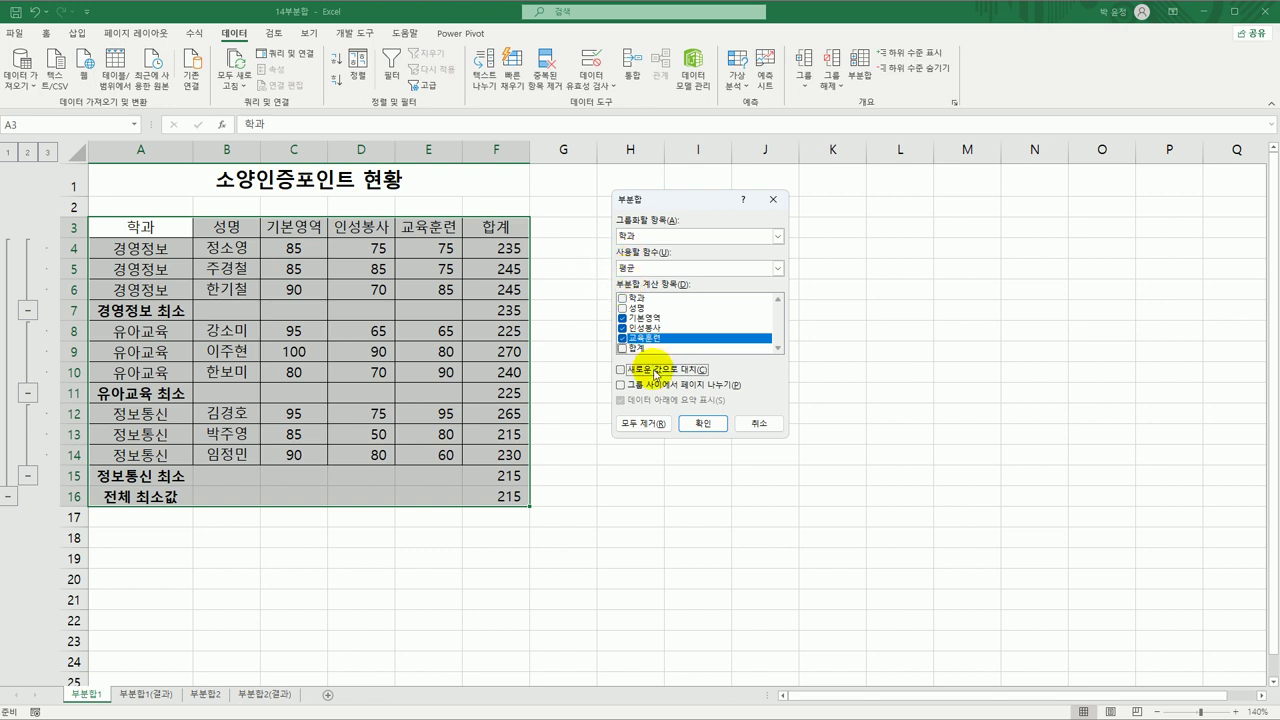
click(703, 423)
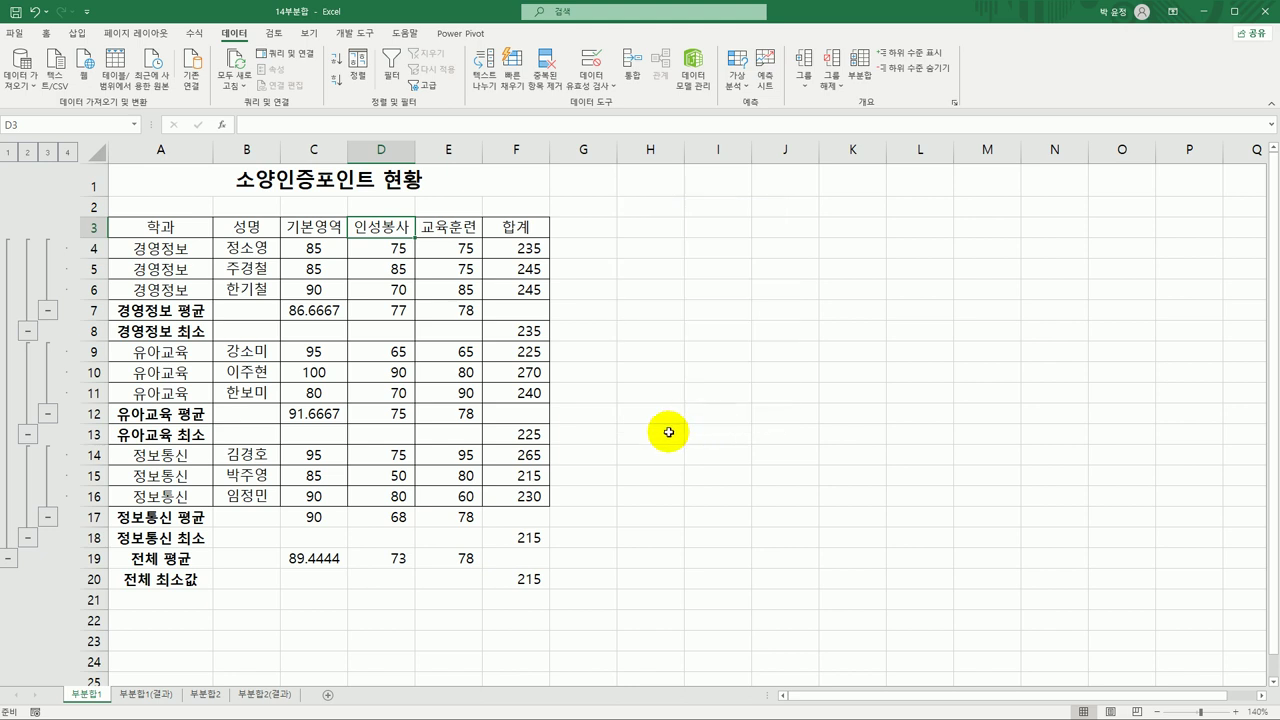
Choose the 숫자 format with 1 decimal place for the 기본영역 averages in C7, C12, C17 and C19
click(313, 413)
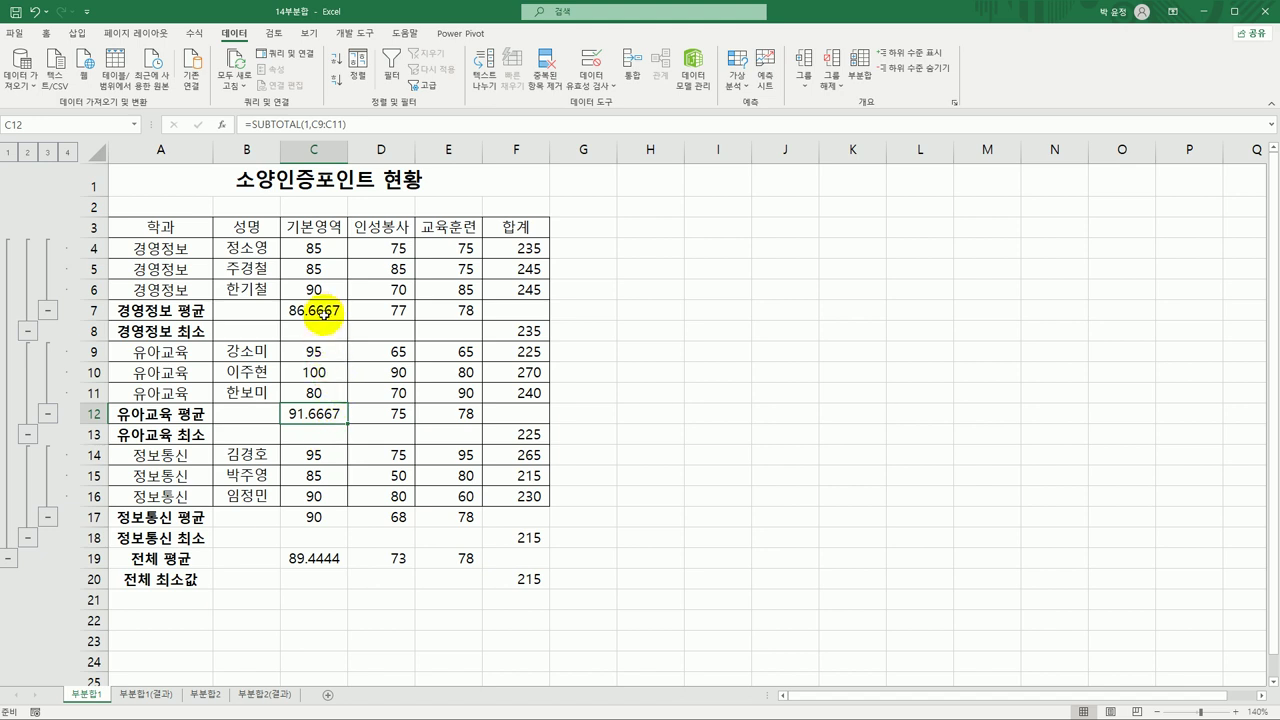
click(322, 313)
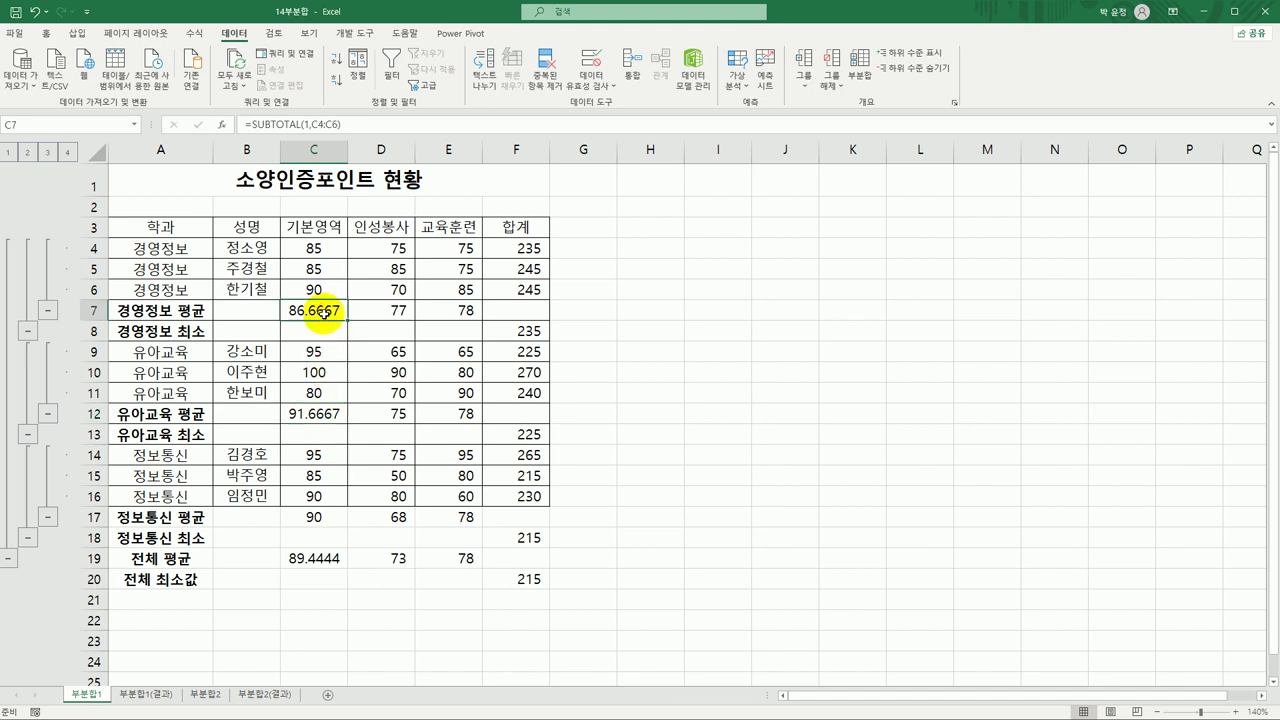
ctrl+click(335, 415)
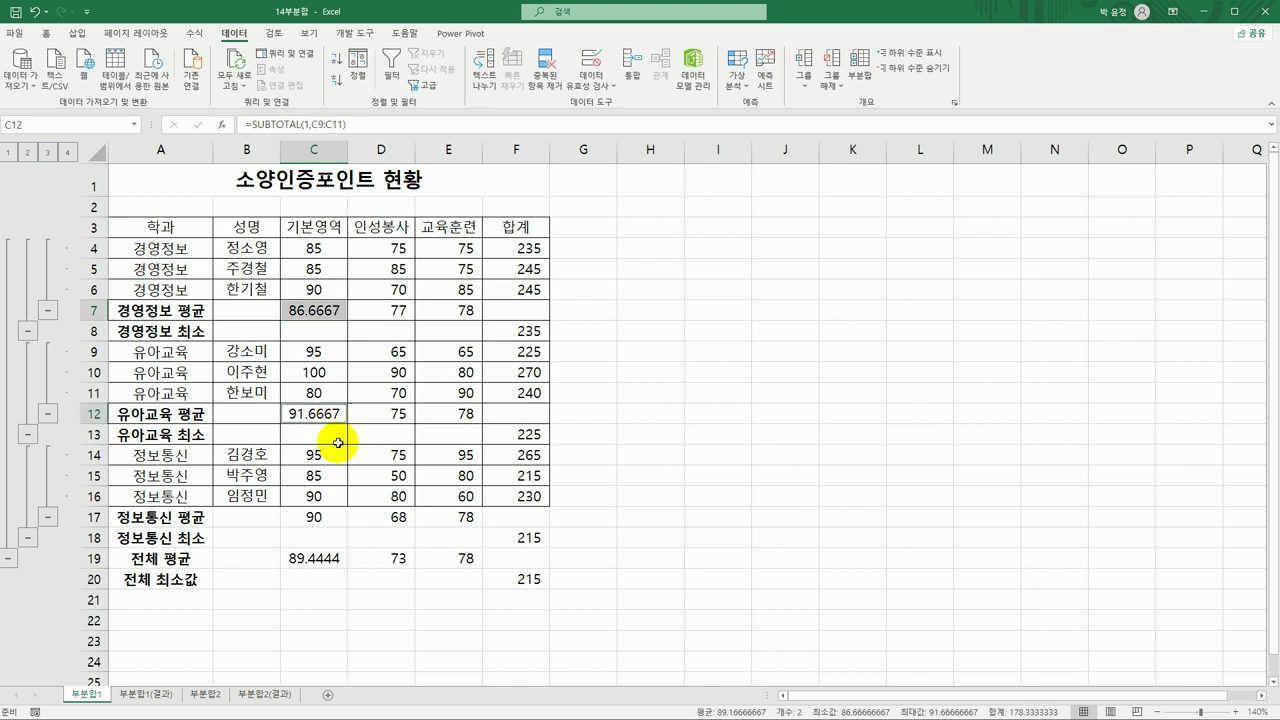
ctrl+click(333, 519)
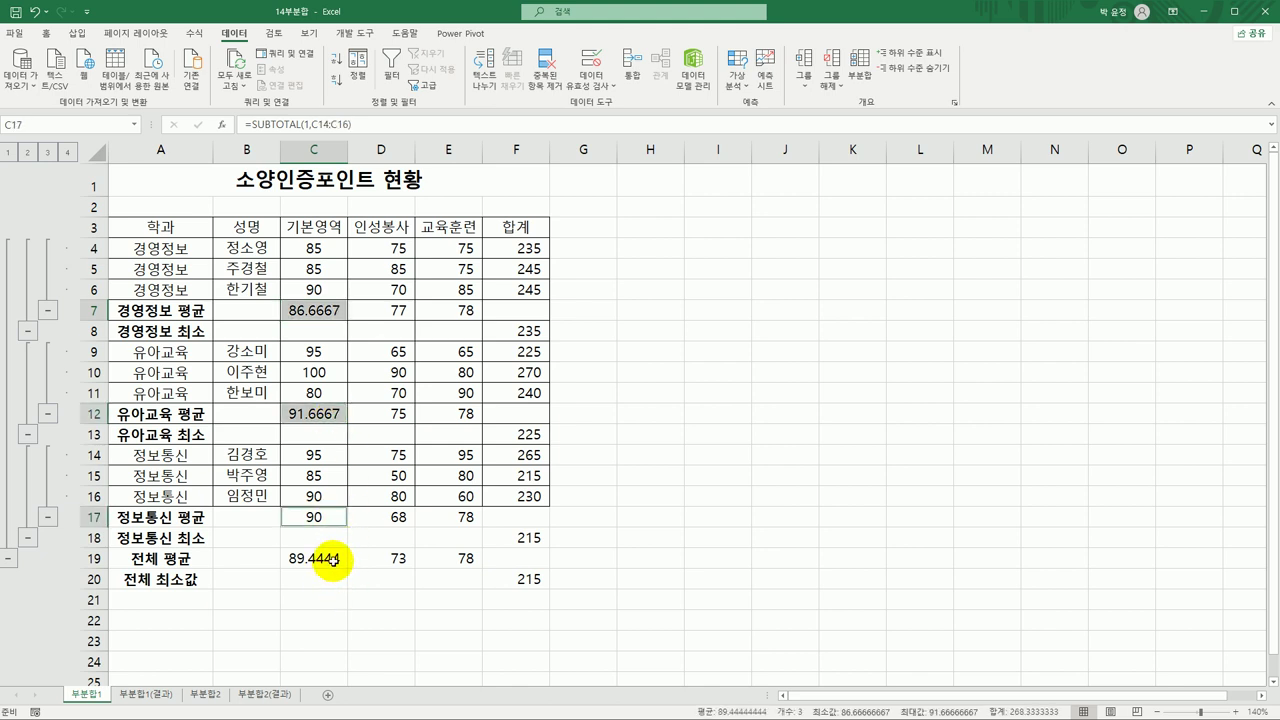
ctrl+click(332, 563)
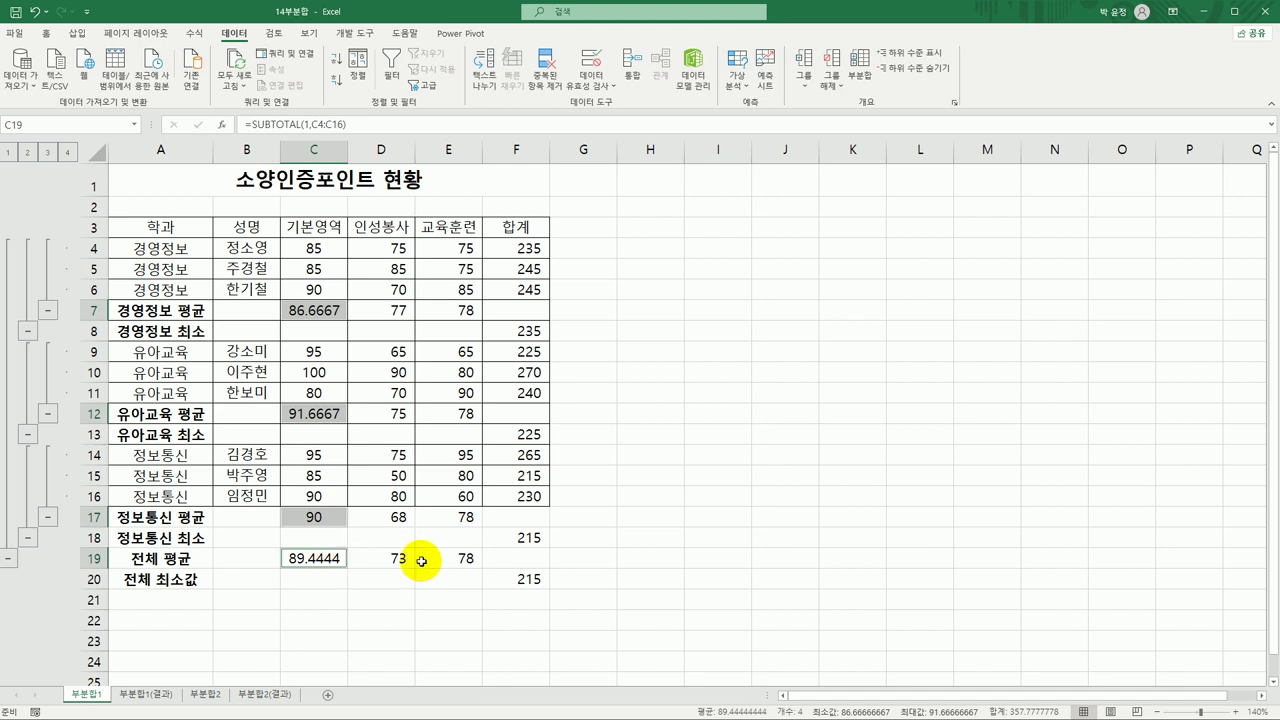
right_click(322, 310)
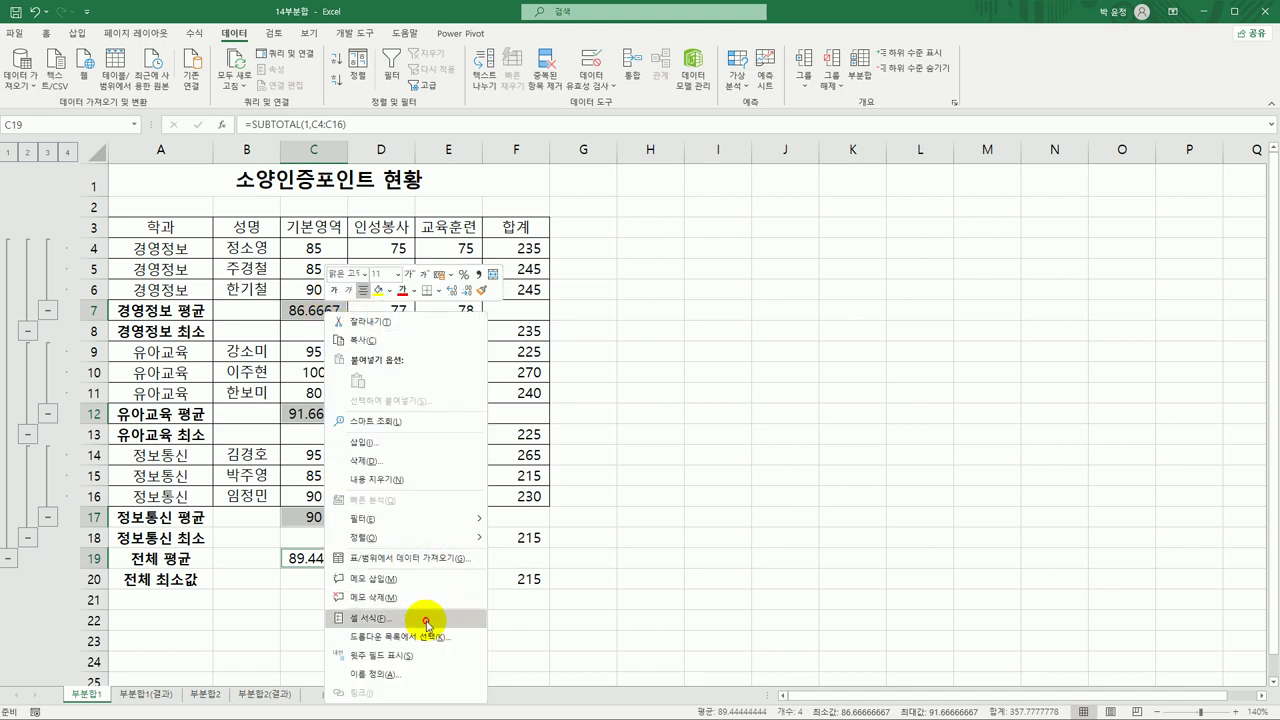
click(427, 622)
drag(430, 352, 740, 213)
click(601, 277)
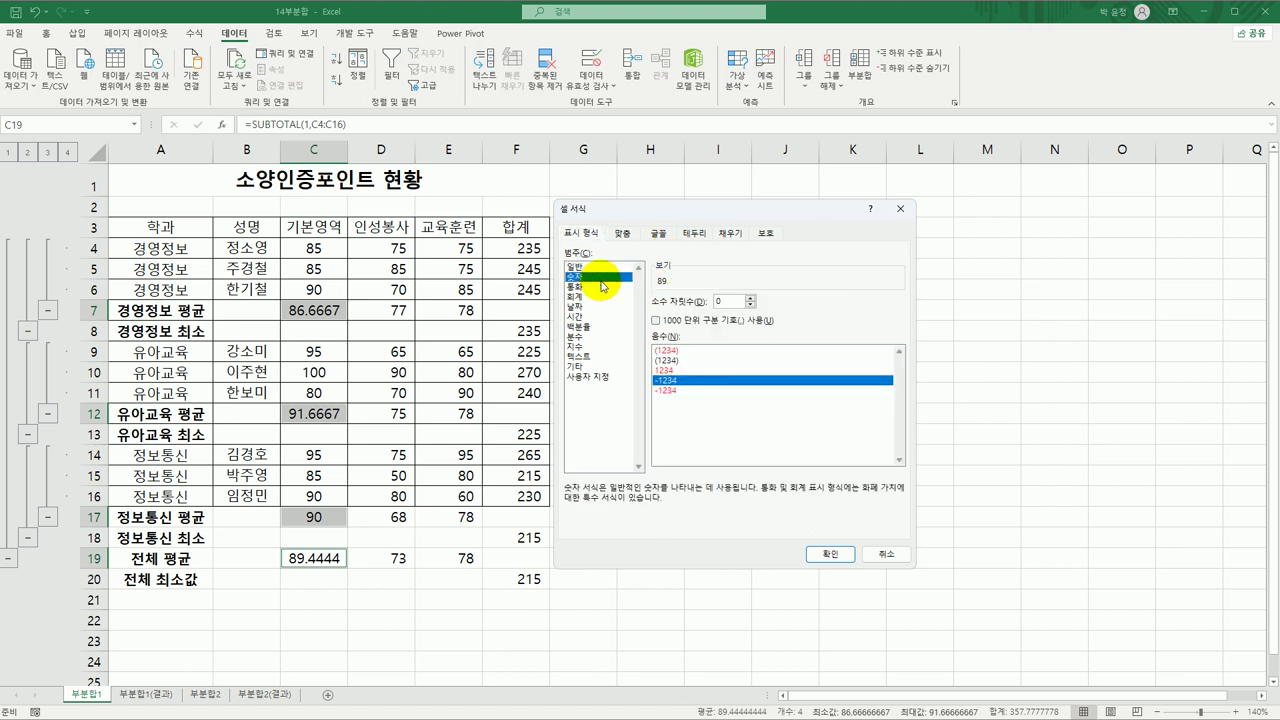
click(749, 298)
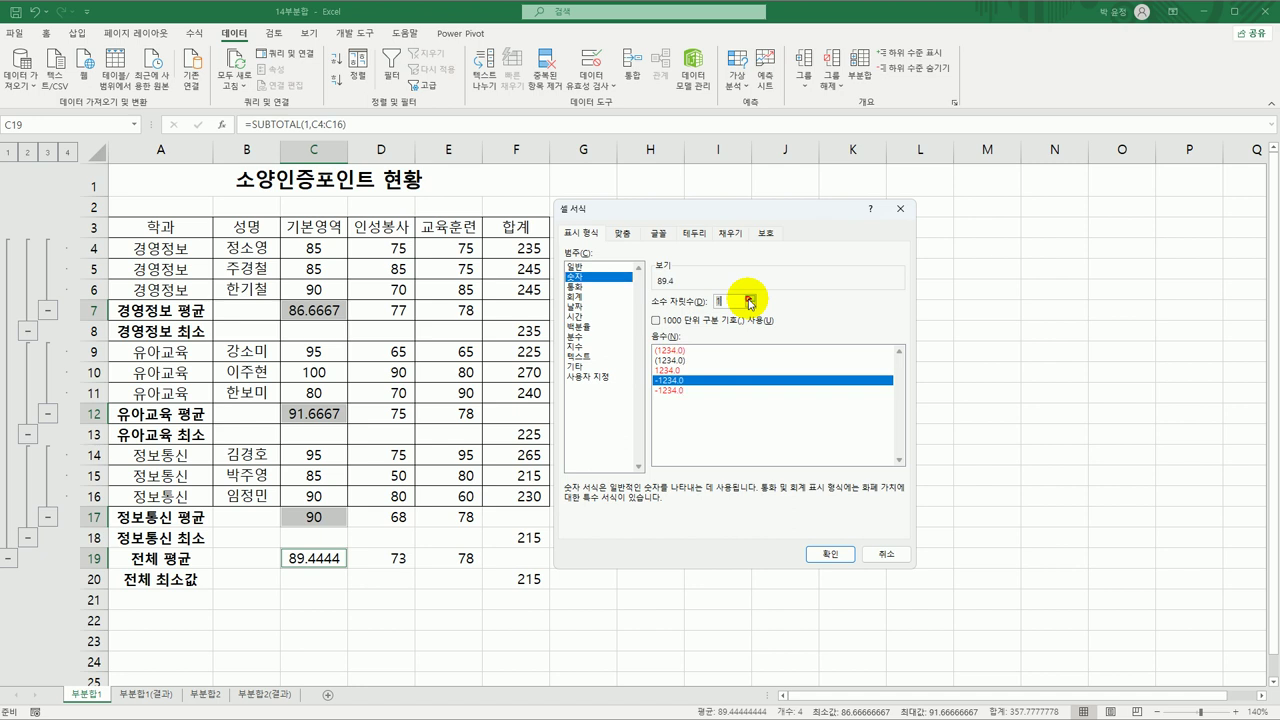
Switch the selected averages to the custom number format 0.0 and apply it
click(598, 376)
drag(696, 311, 634, 319)
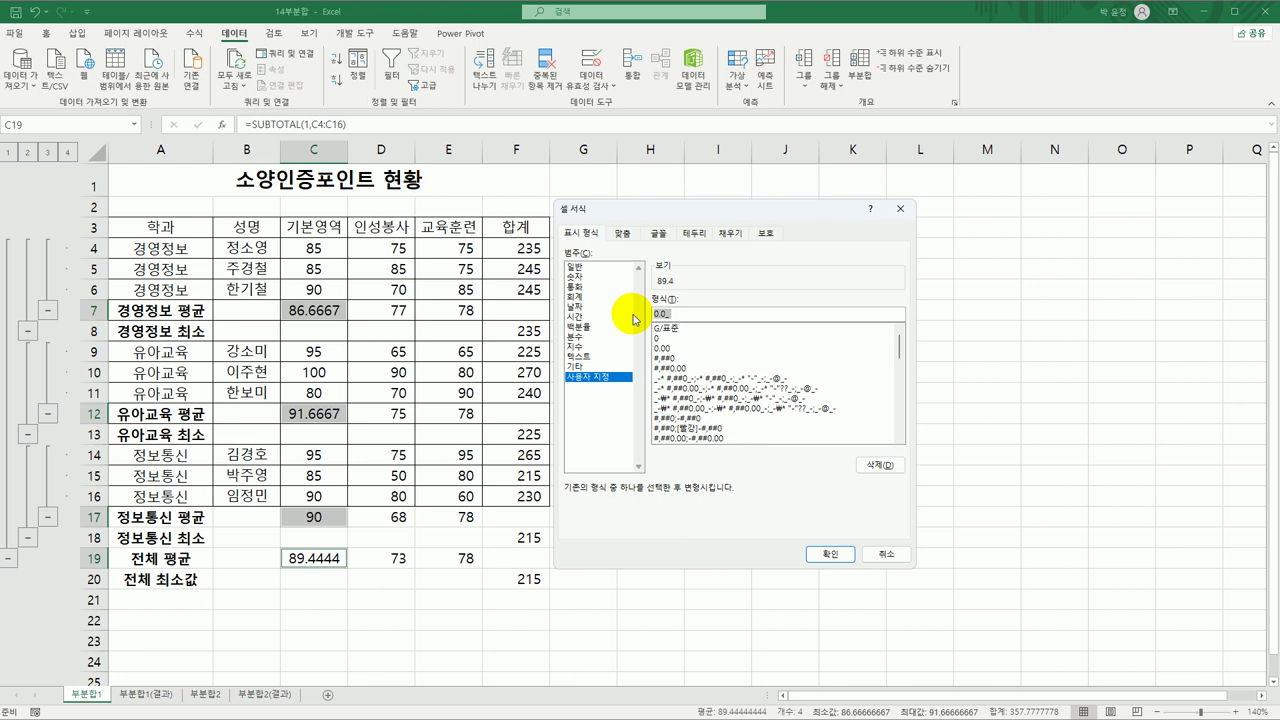
text(0.0)
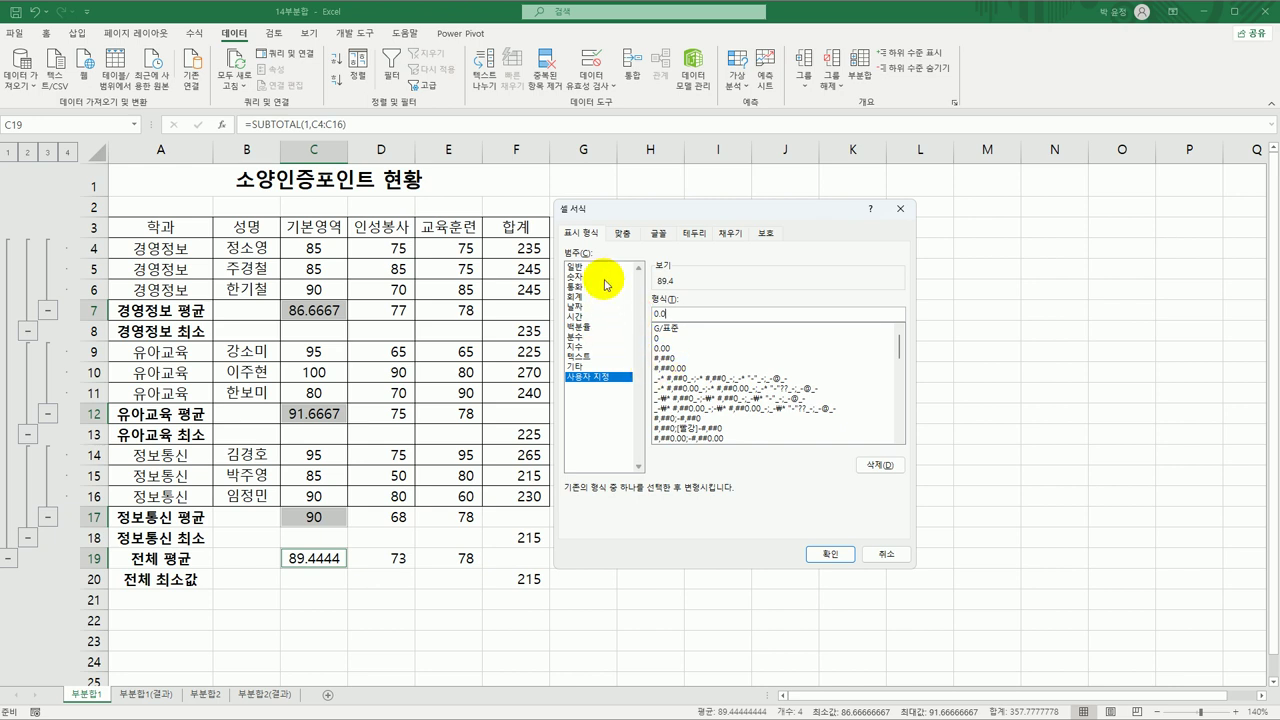
click(835, 556)
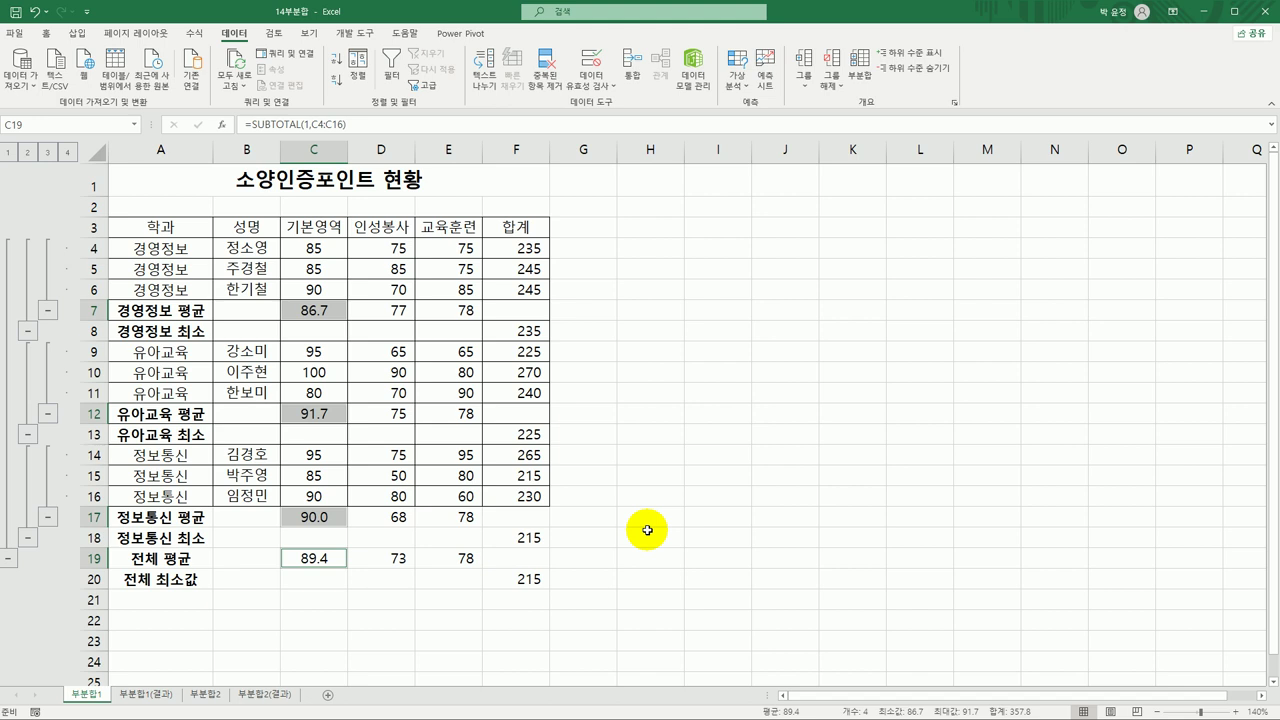
Compare the 부분합1 sheet with the 부분합1(결과) sheet
click(148, 698)
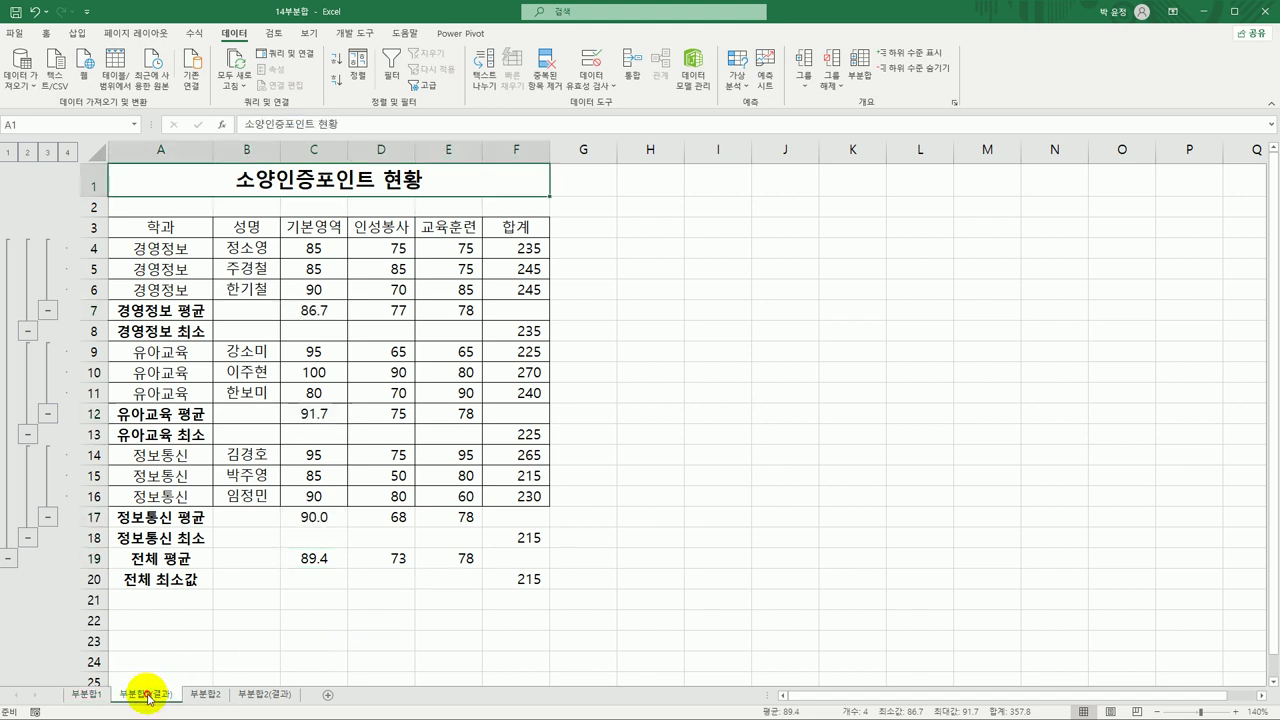
click(97, 698)
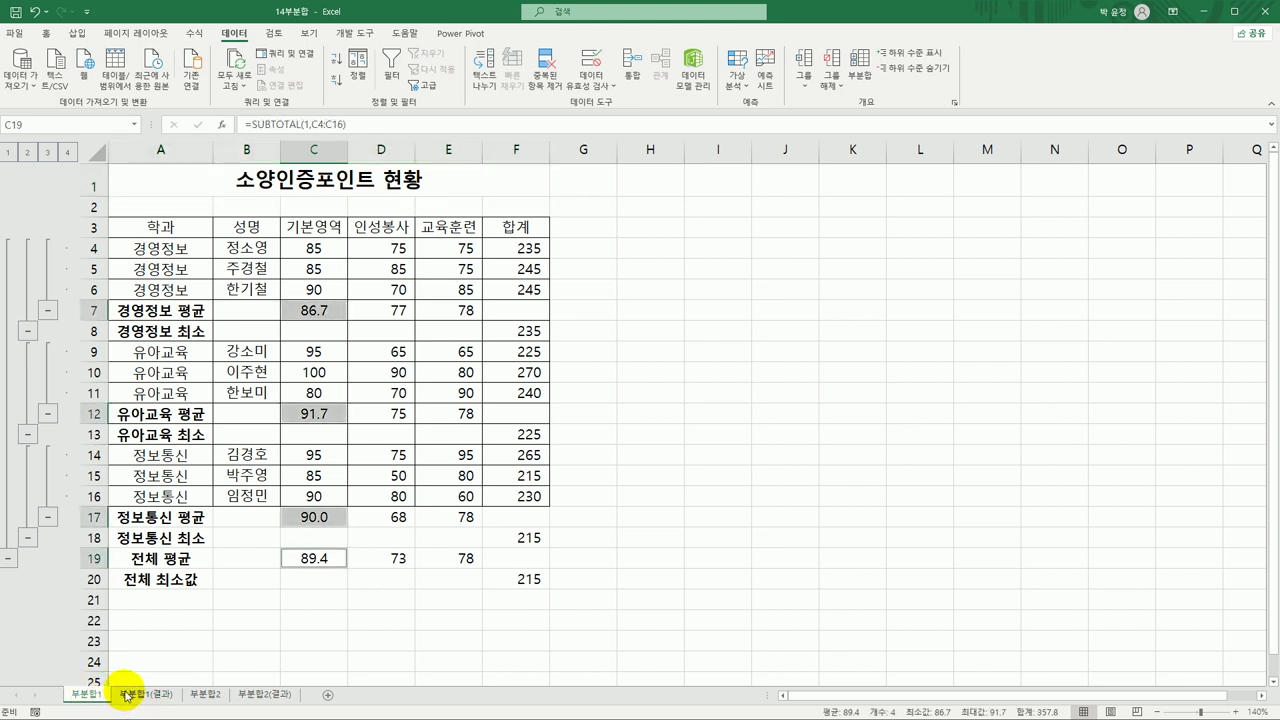
click(126, 696)
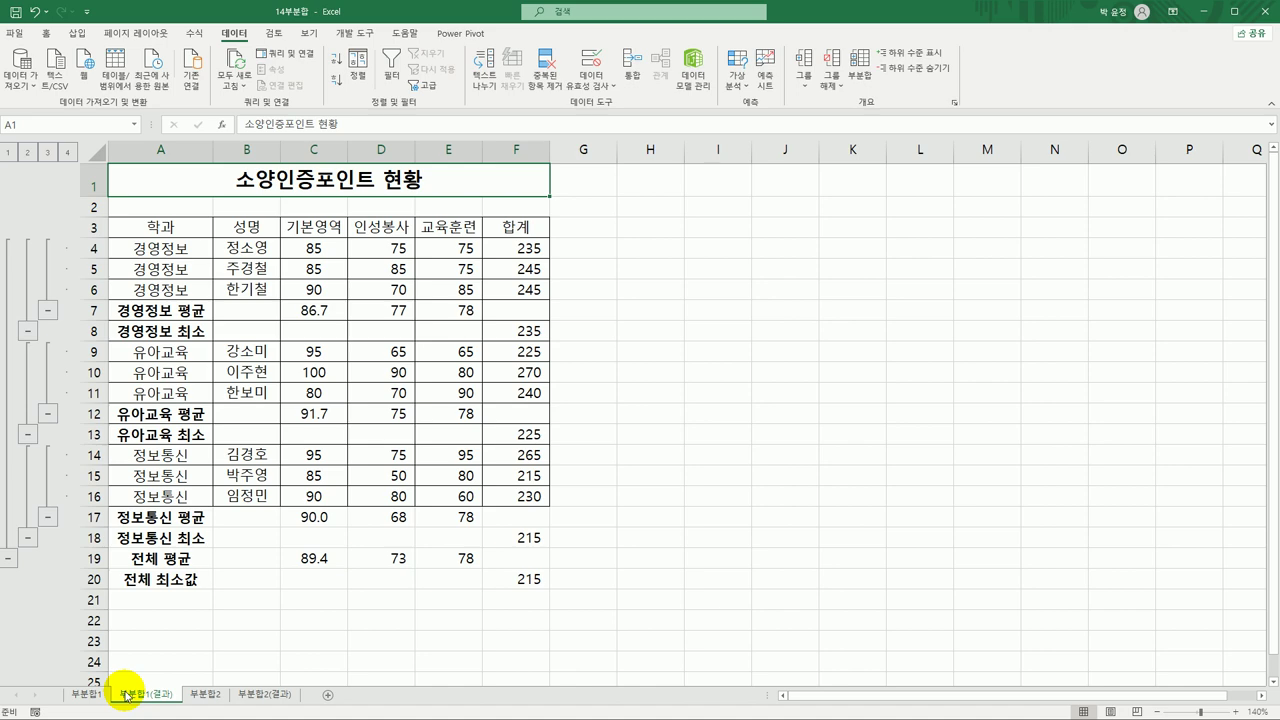
On the 부분합2 sheet, set up a sort of the 상공 문화센터 수강 현황 table by 구분 in 오름차순 order
click(203, 697)
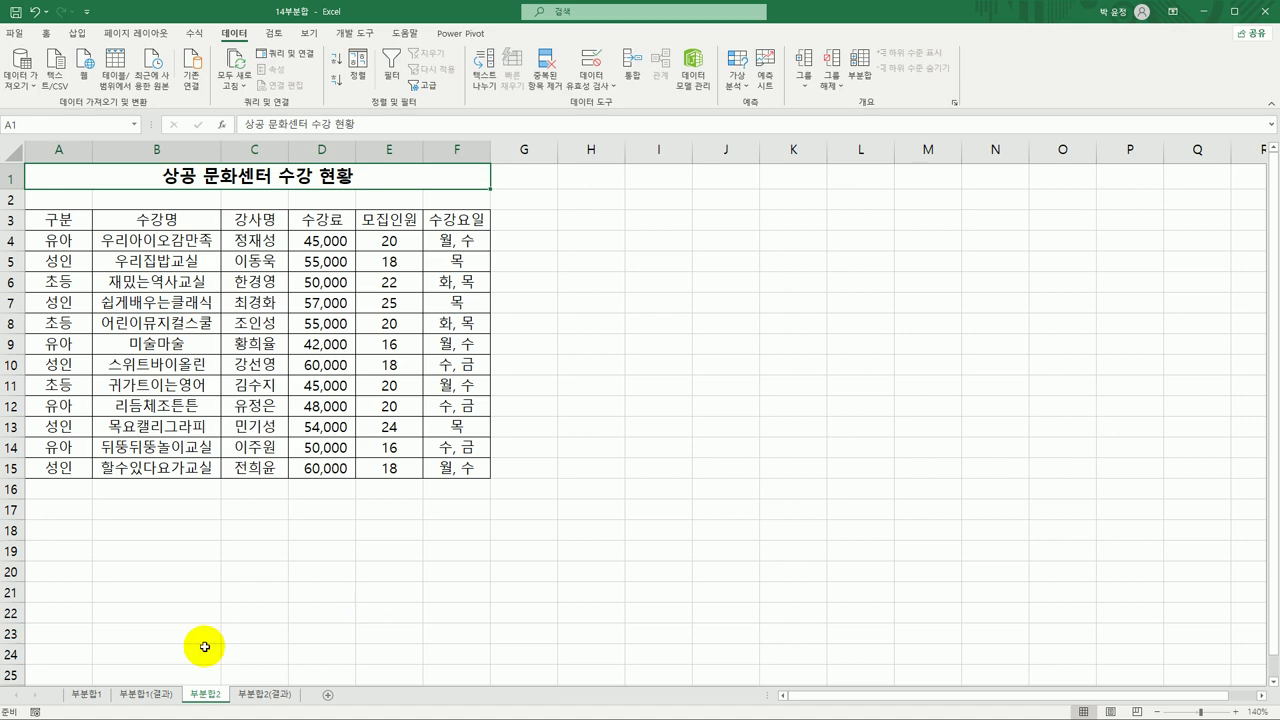
click(86, 694)
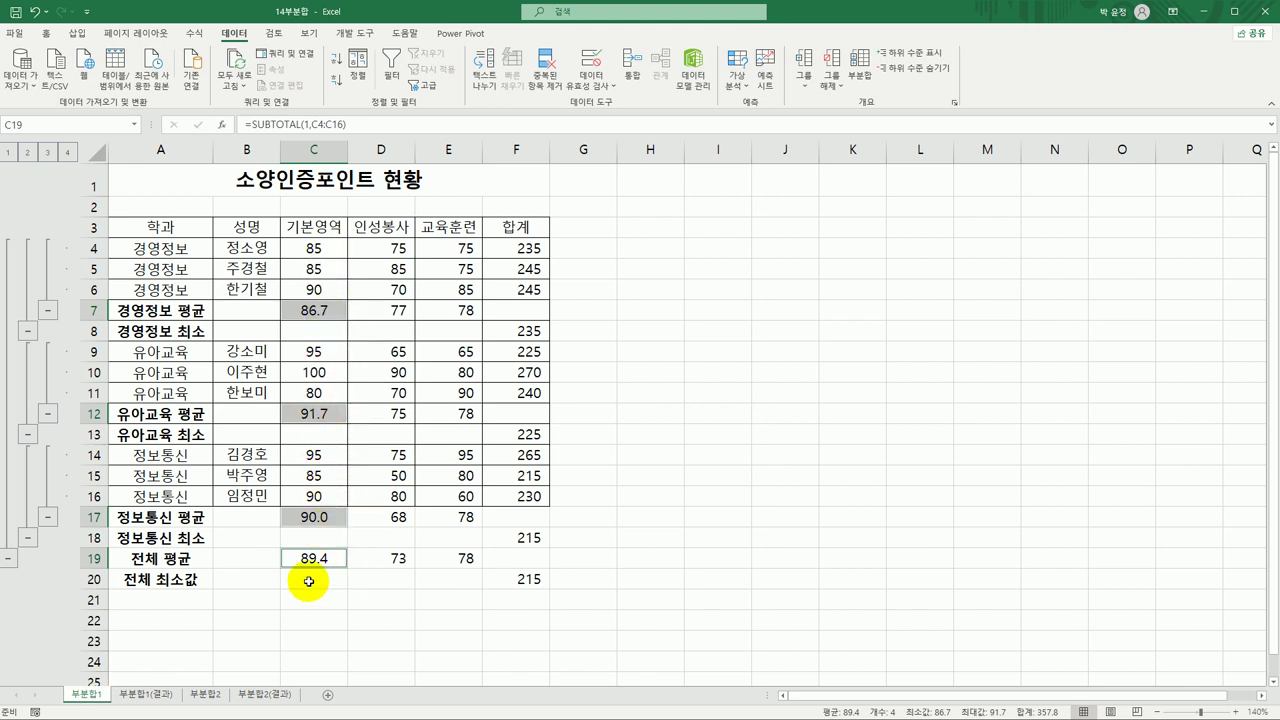
click(209, 694)
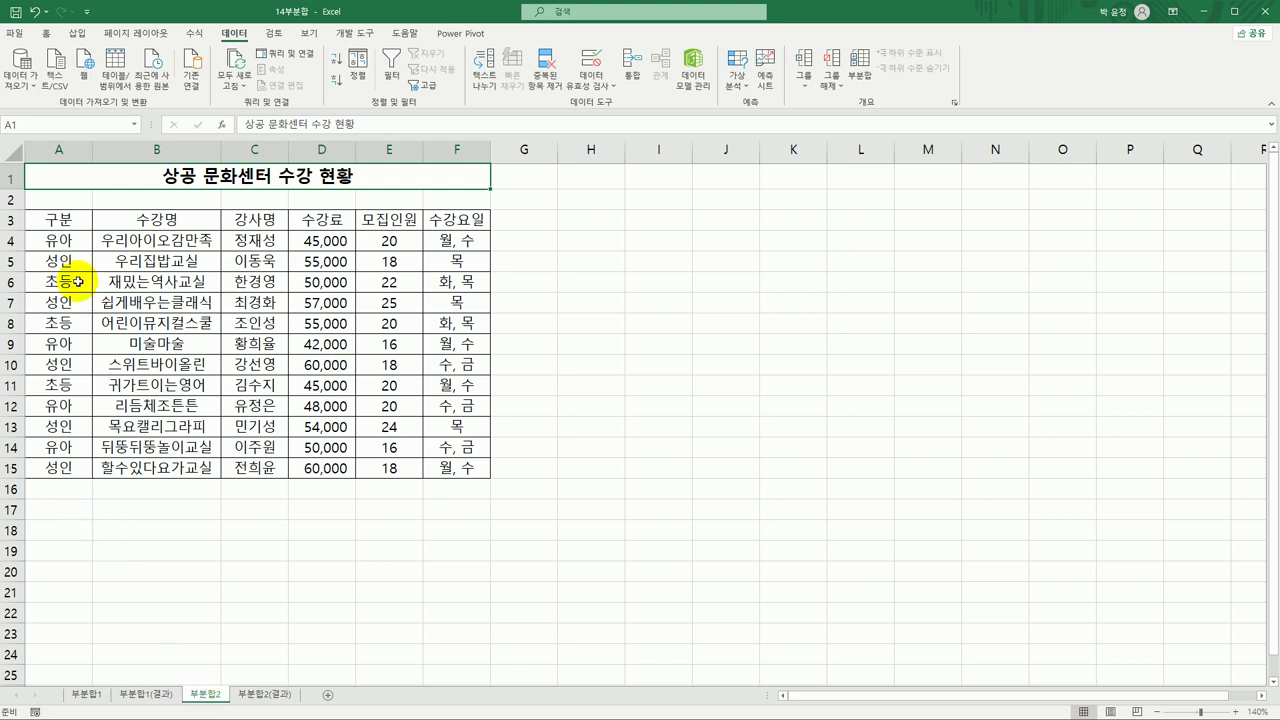
click(57, 217)
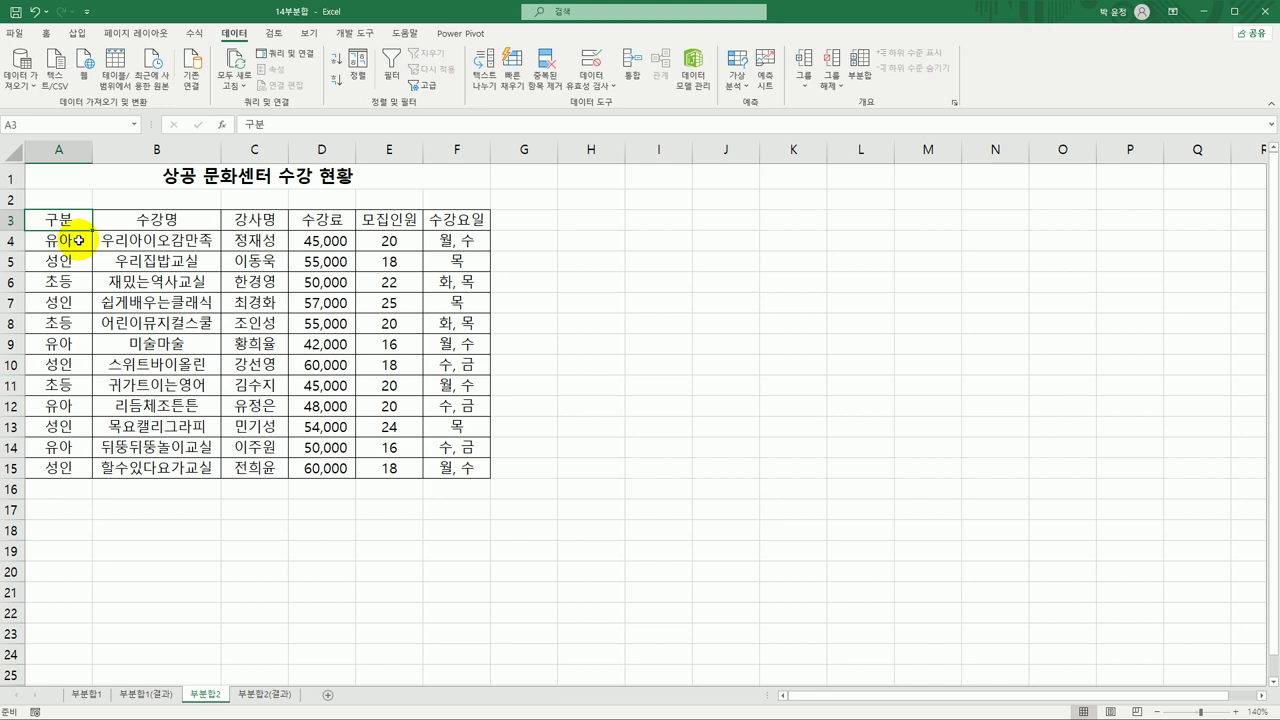
click(360, 70)
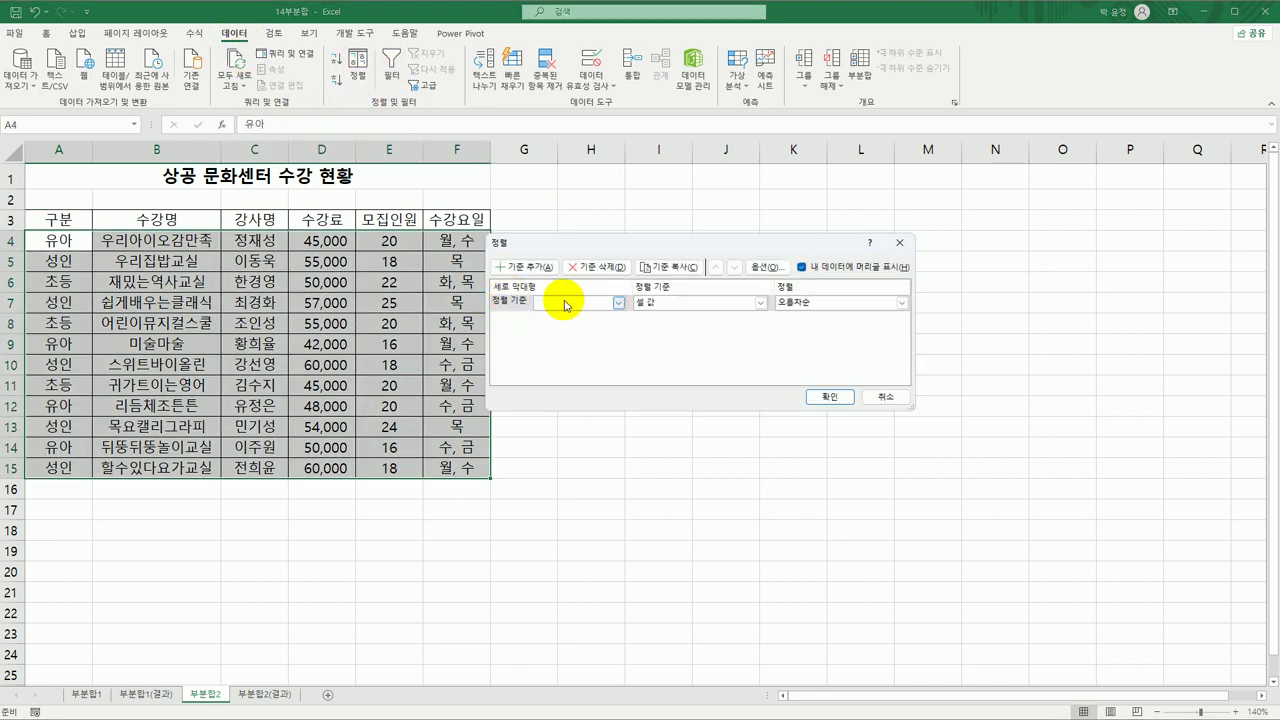
click(567, 304)
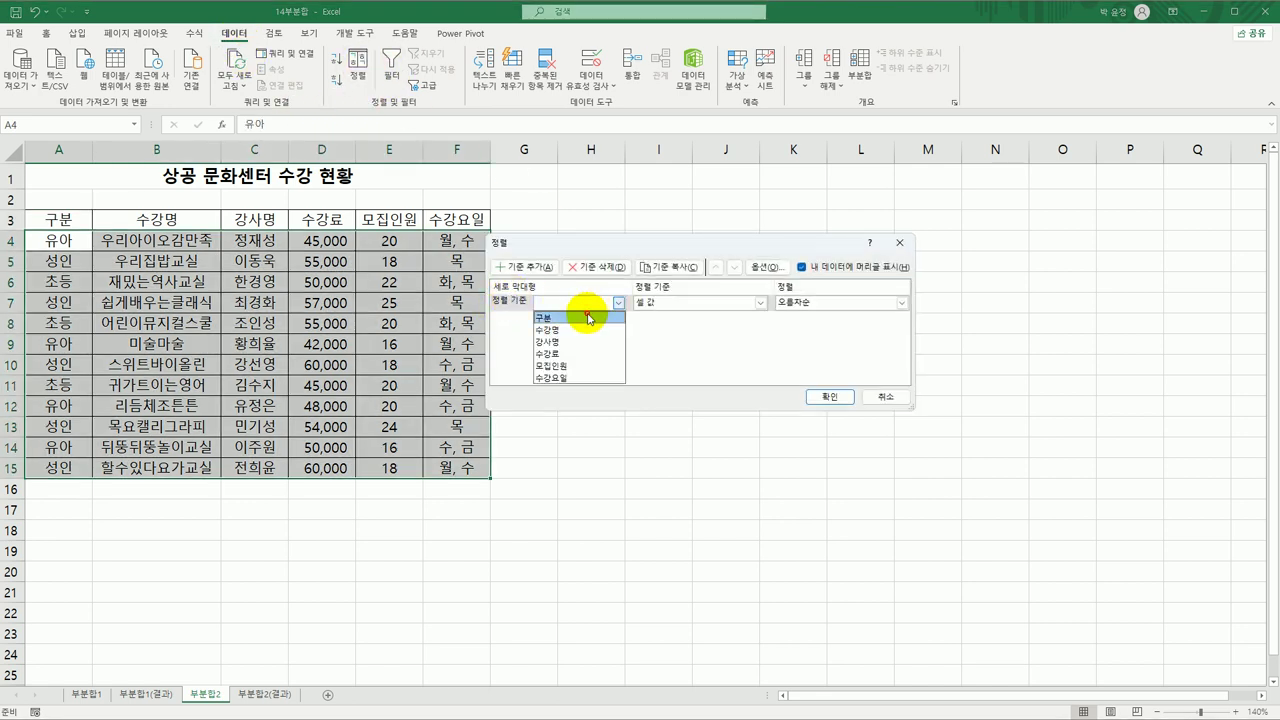
click(584, 315)
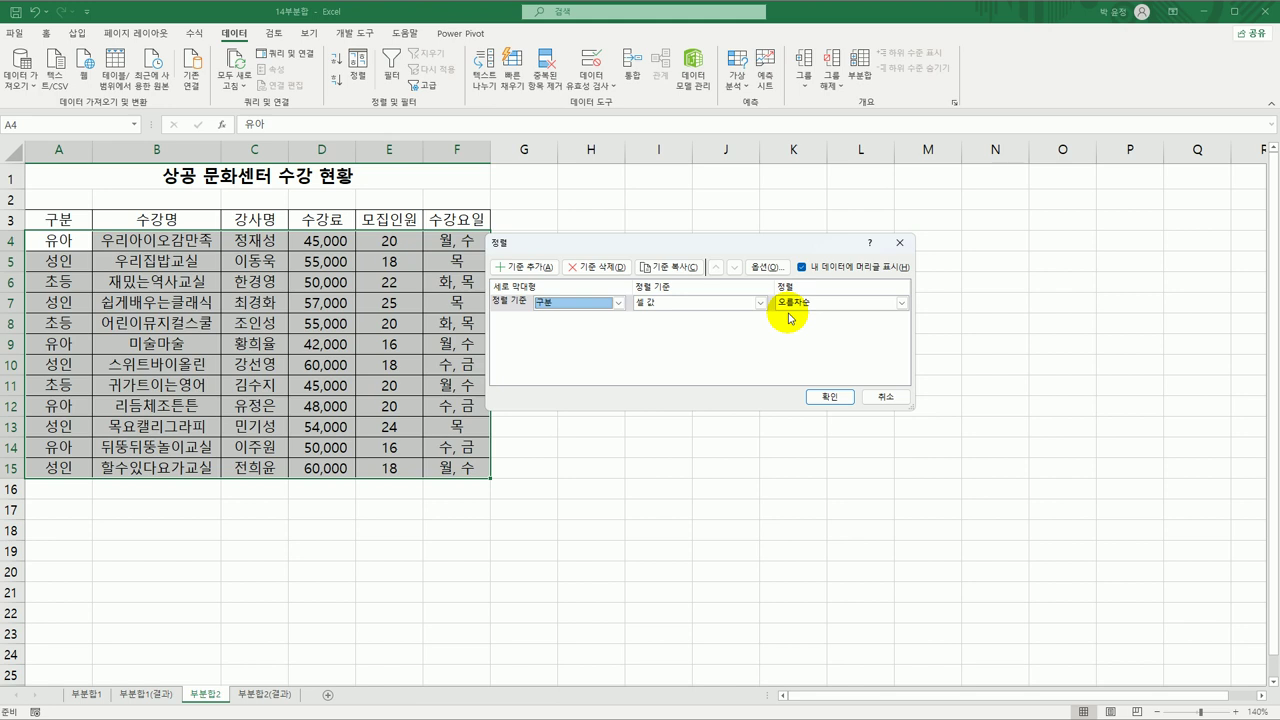
Add 수강료 in 내림차순 order as the second sort level and apply the sort
click(535, 267)
drag(601, 247, 625, 211)
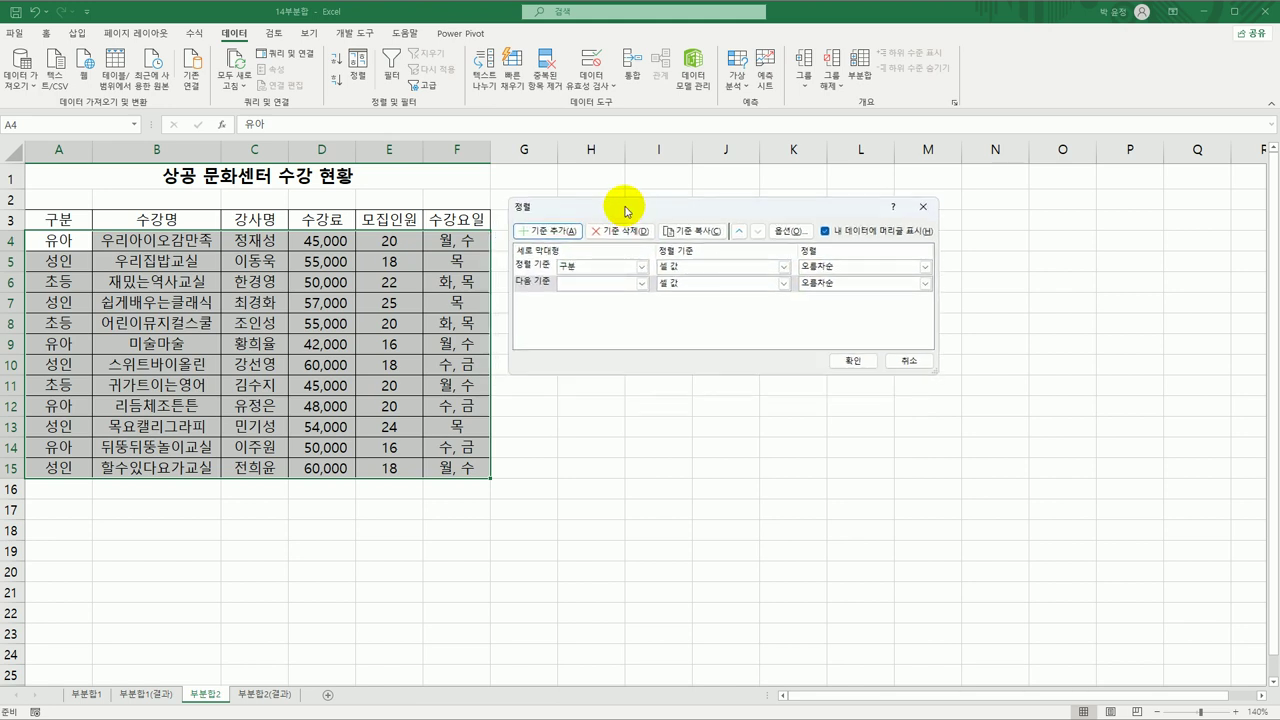
click(641, 283)
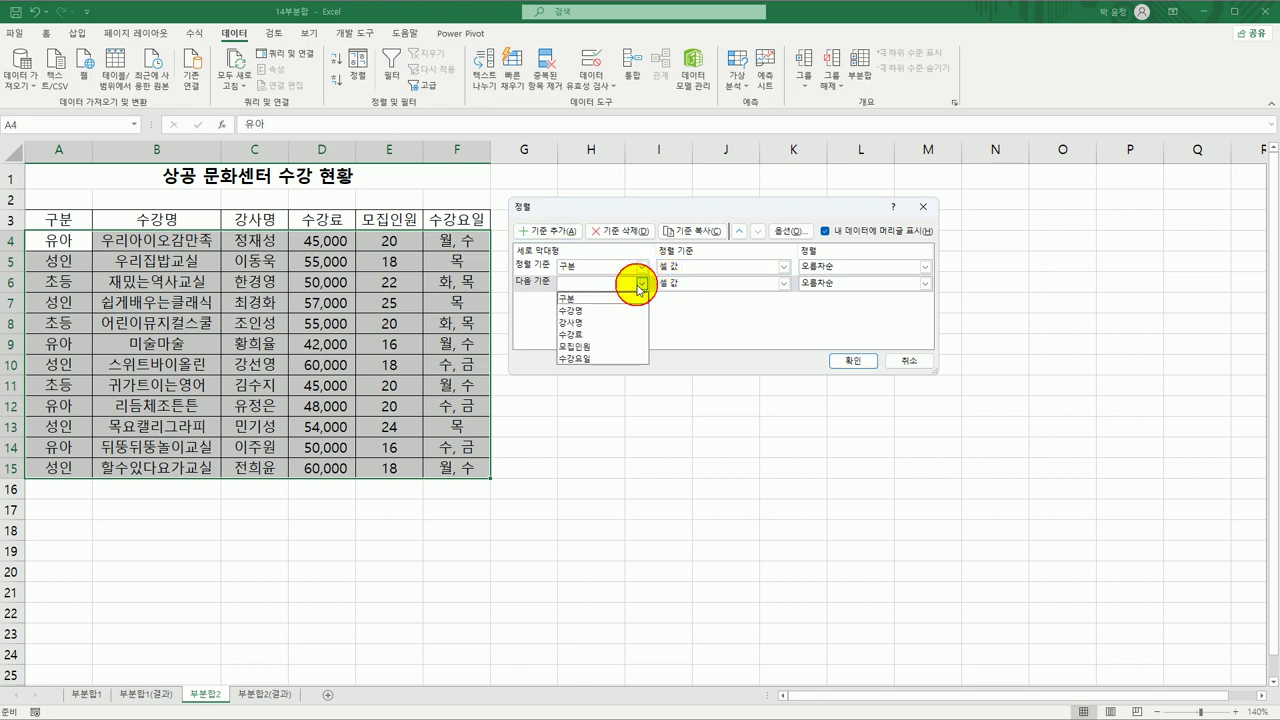
click(612, 334)
click(925, 283)
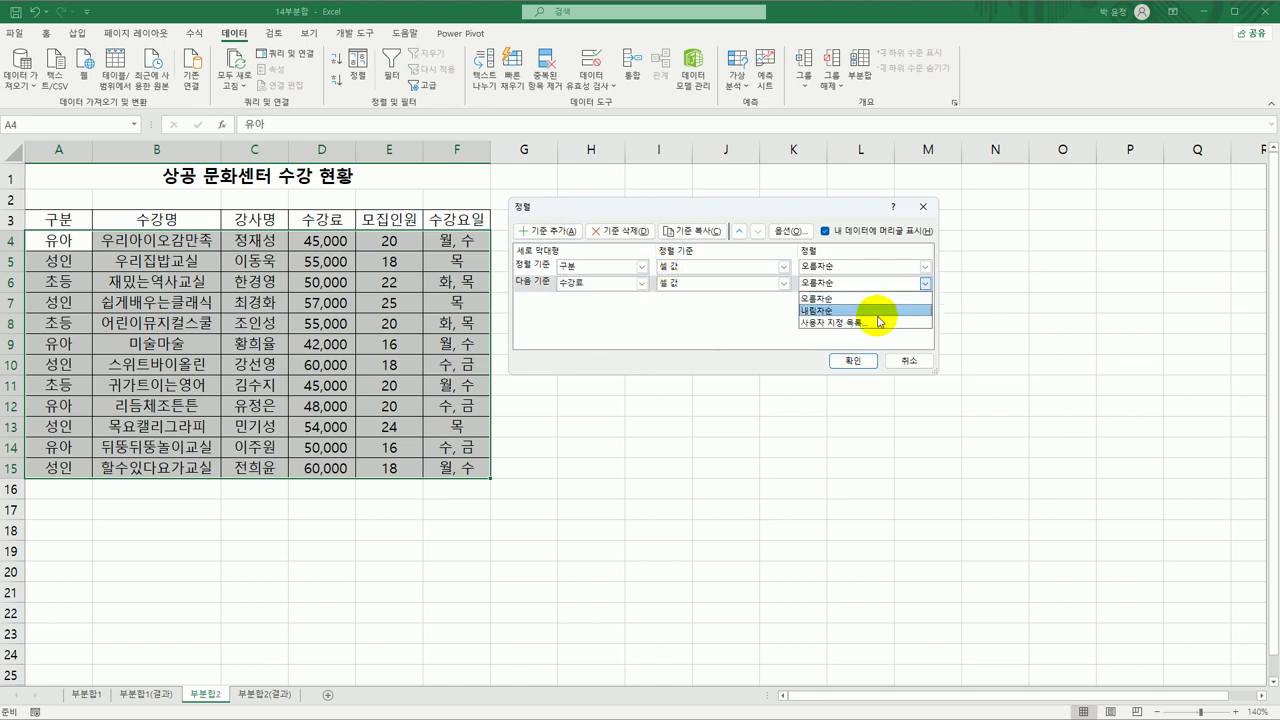
click(878, 312)
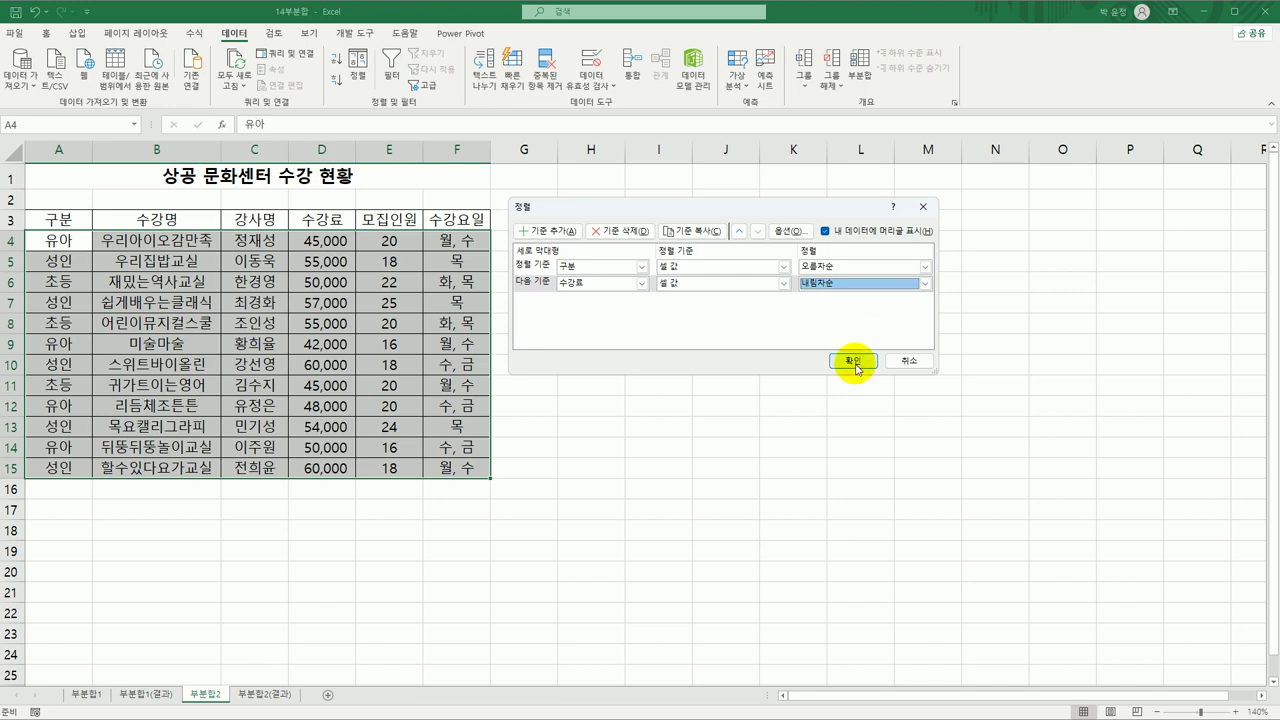
click(853, 361)
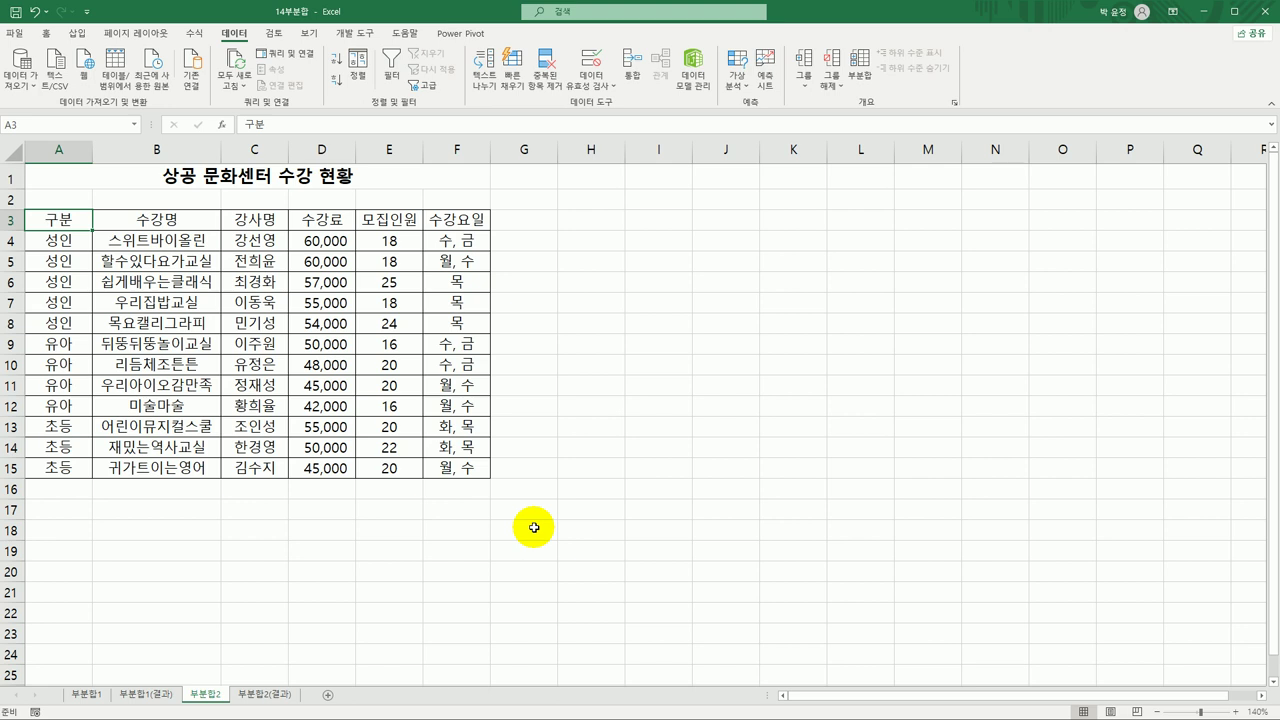
Add 평균 subtotals of 수강료 grouped by 구분, leaving 수강요일 out of the calculation
click(859, 68)
drag(686, 171, 609, 220)
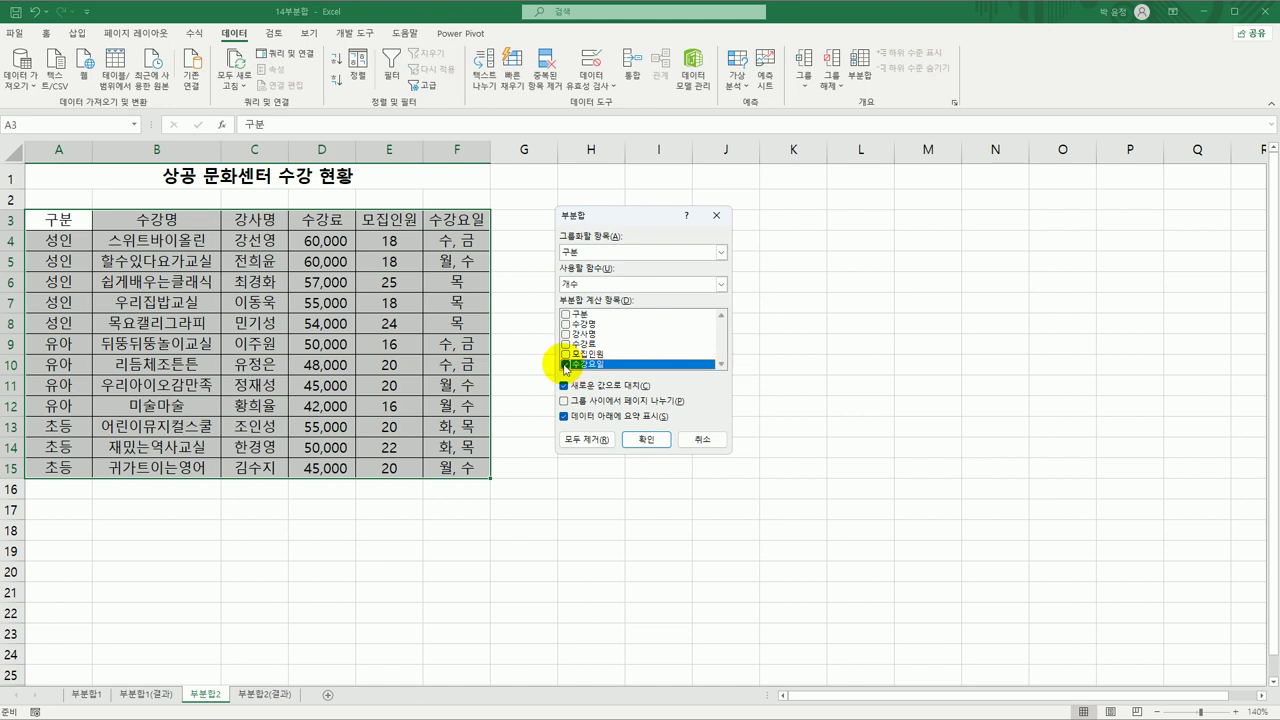
click(565, 365)
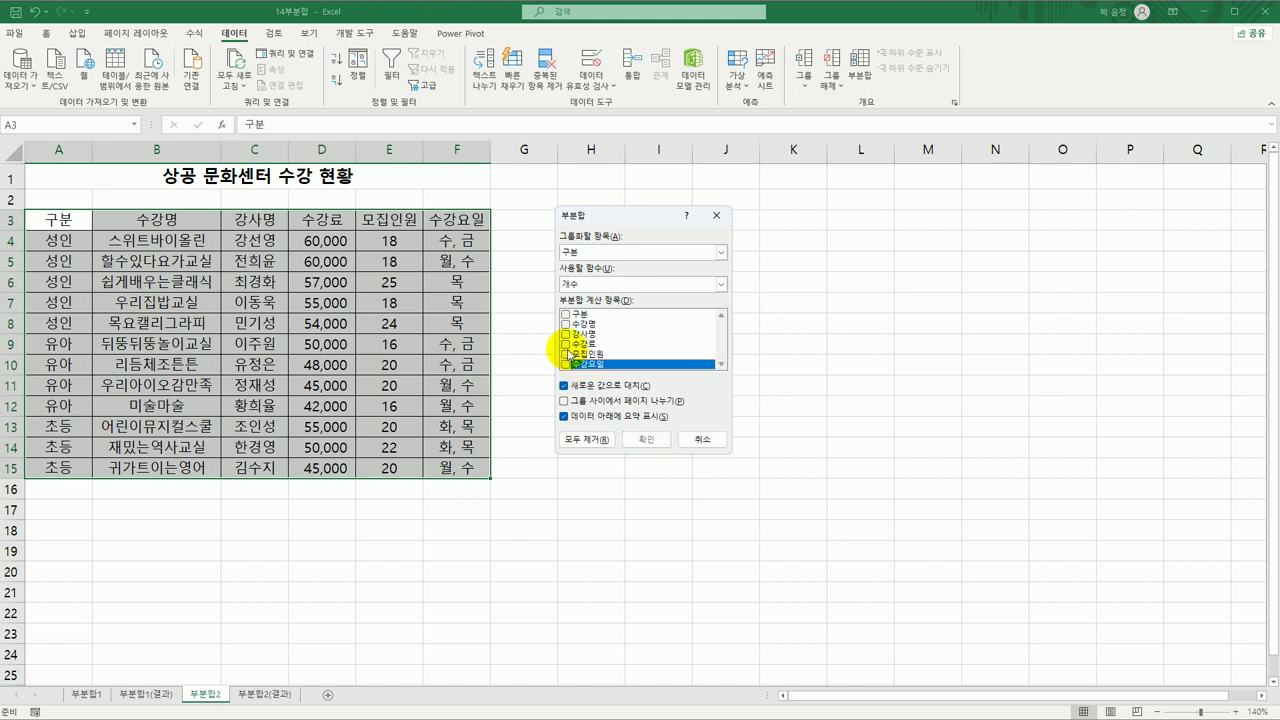
click(566, 344)
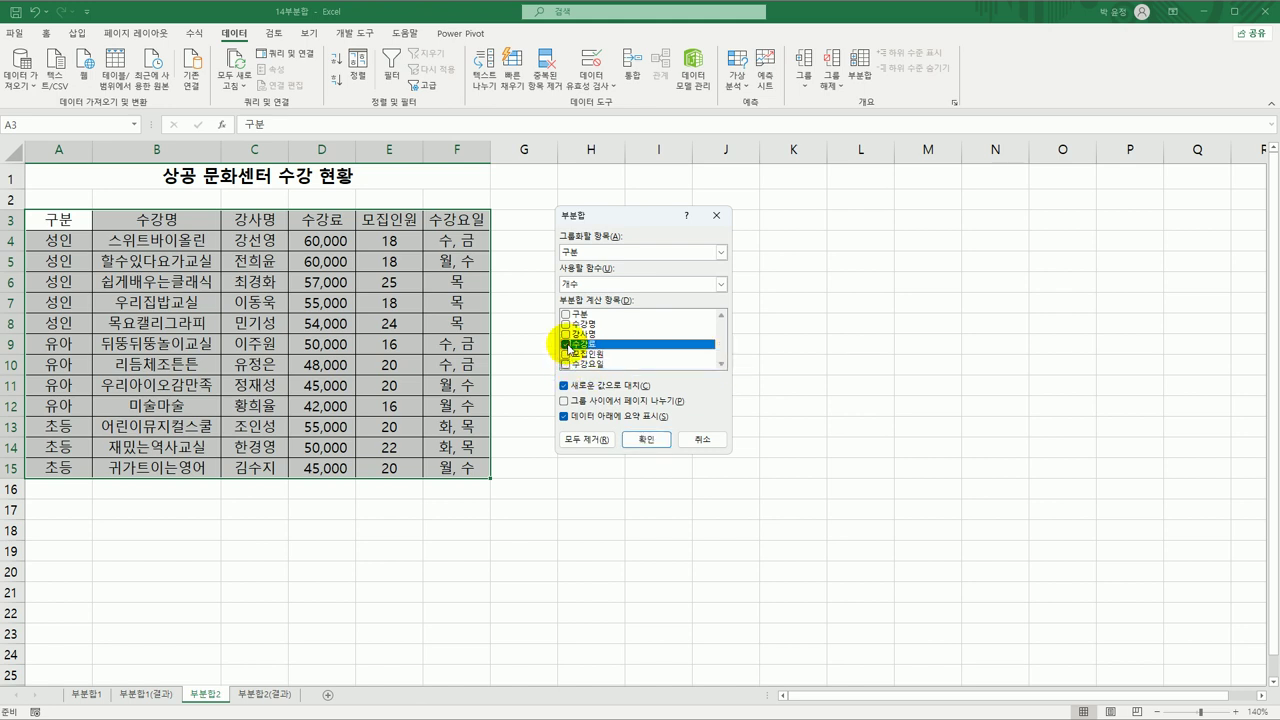
click(600, 284)
click(595, 313)
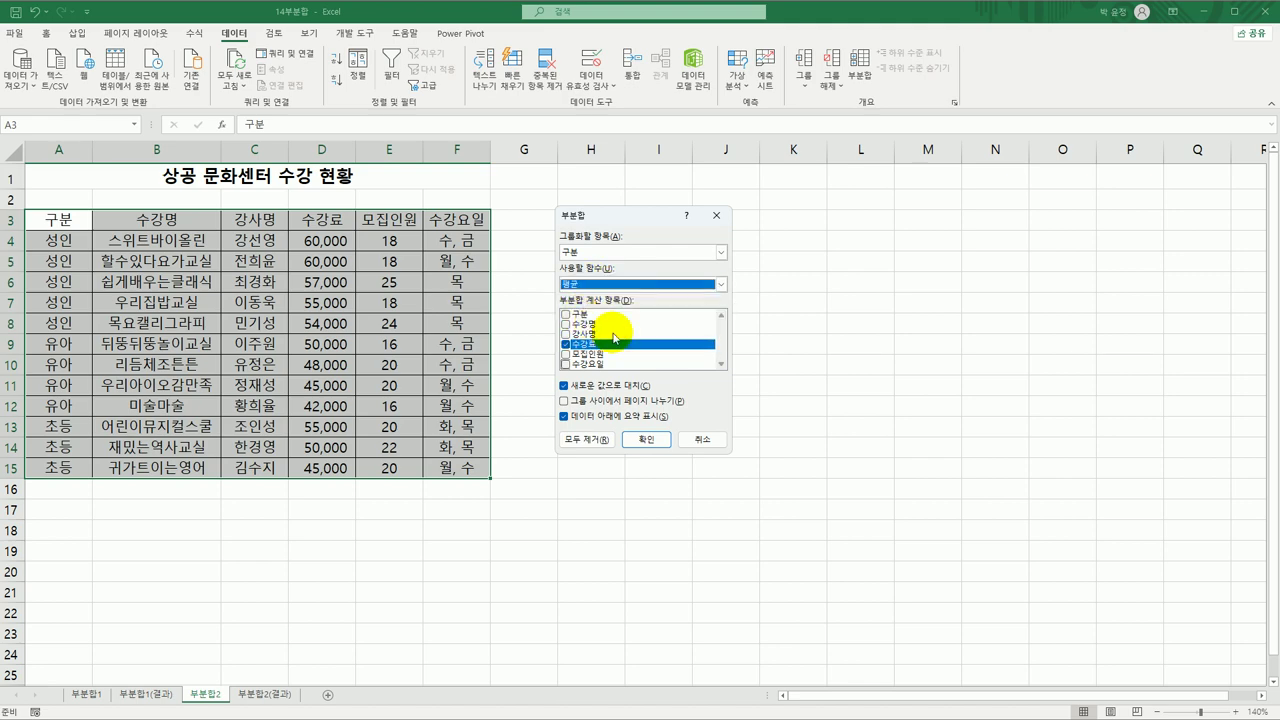
click(645, 440)
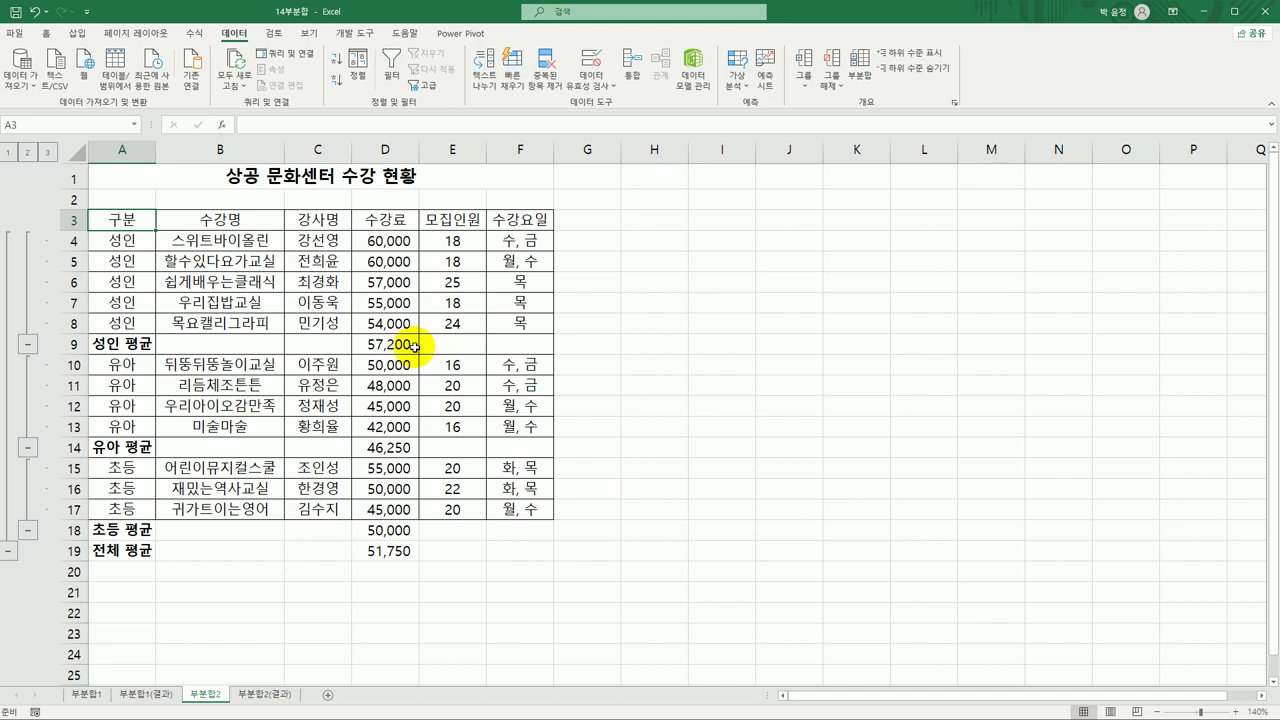
Add 합계 subtotals of 모집인원 by 구분, excluding 수강료 and keeping the average subtotals by turning off 새로운 값으로 대치
click(865, 79)
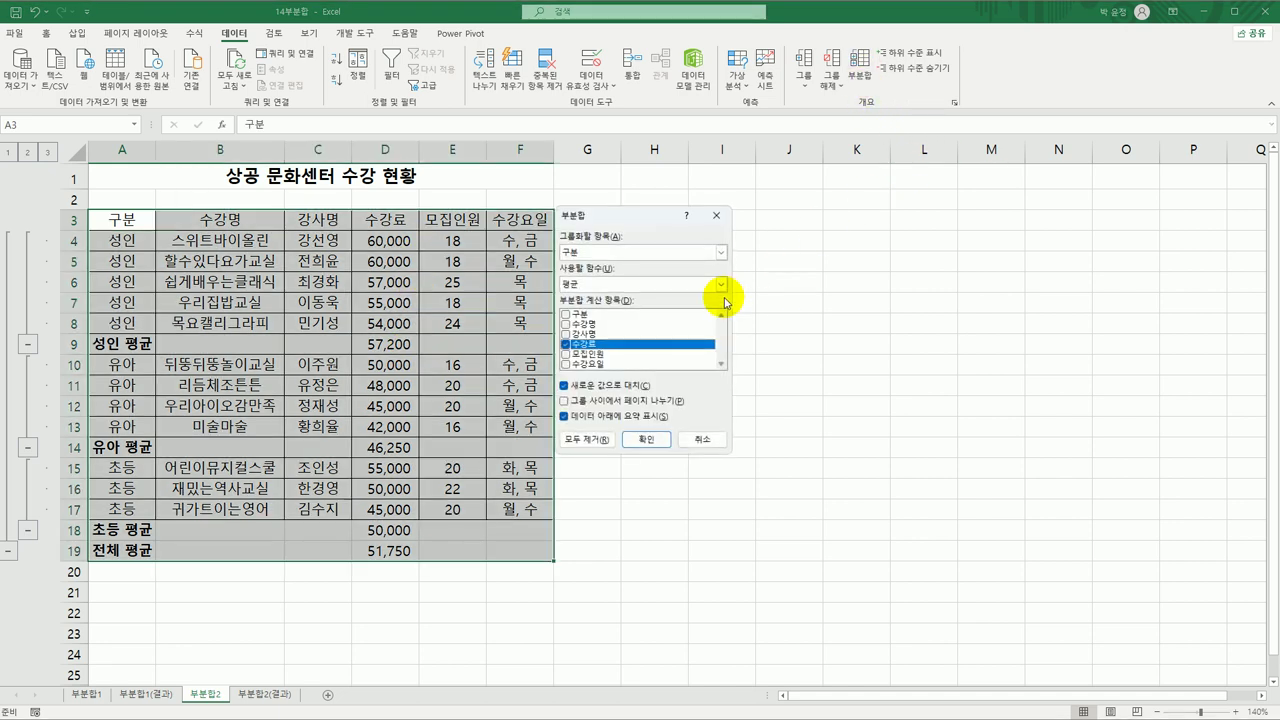
drag(634, 212, 710, 220)
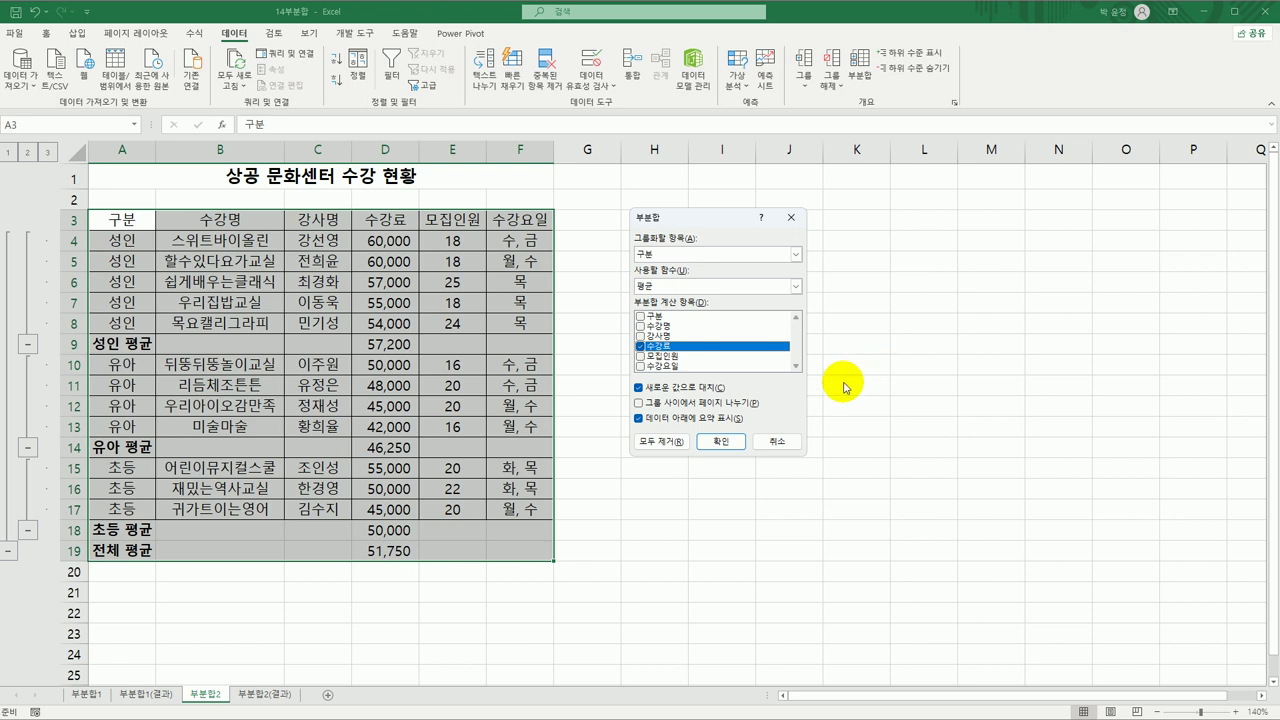
click(640, 346)
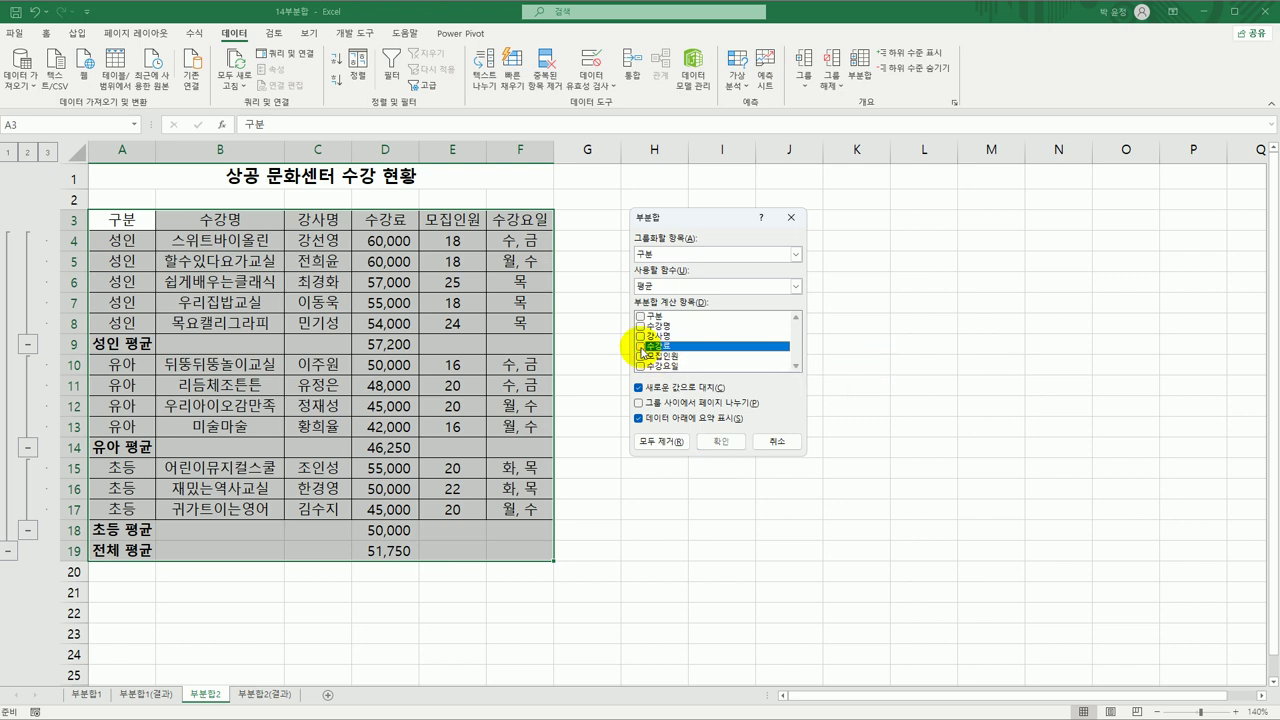
click(640, 356)
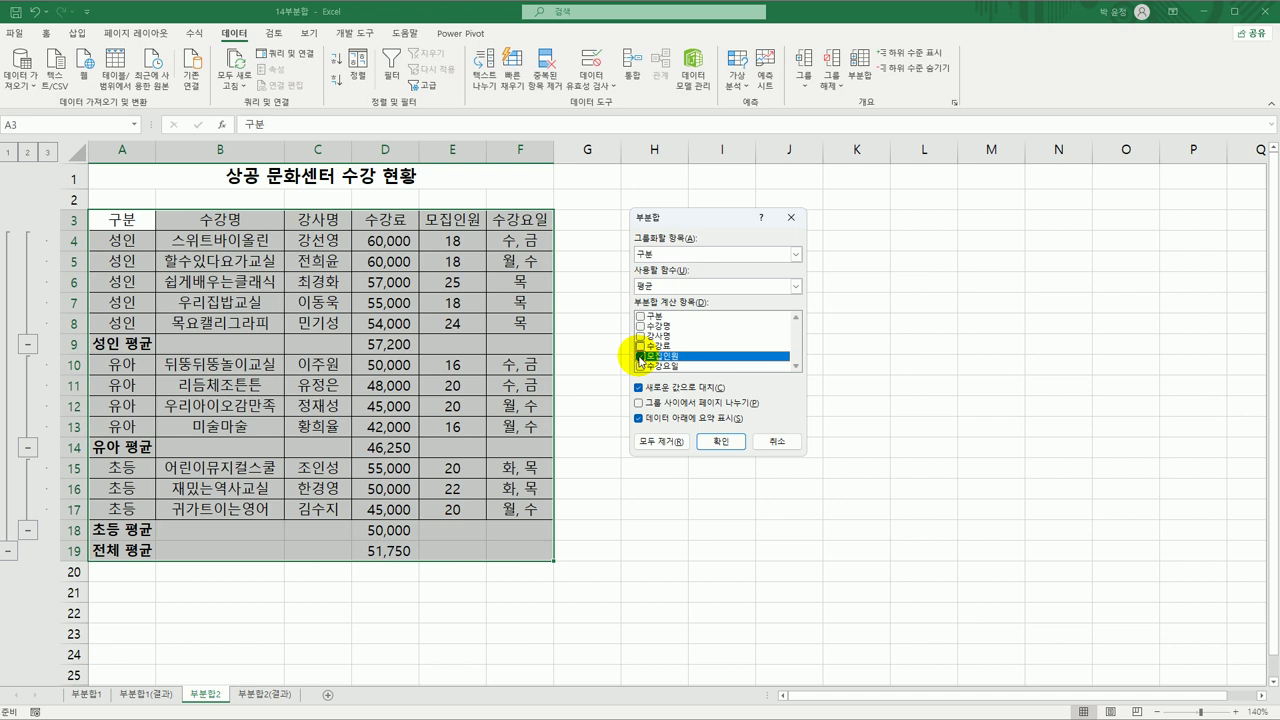
click(720, 286)
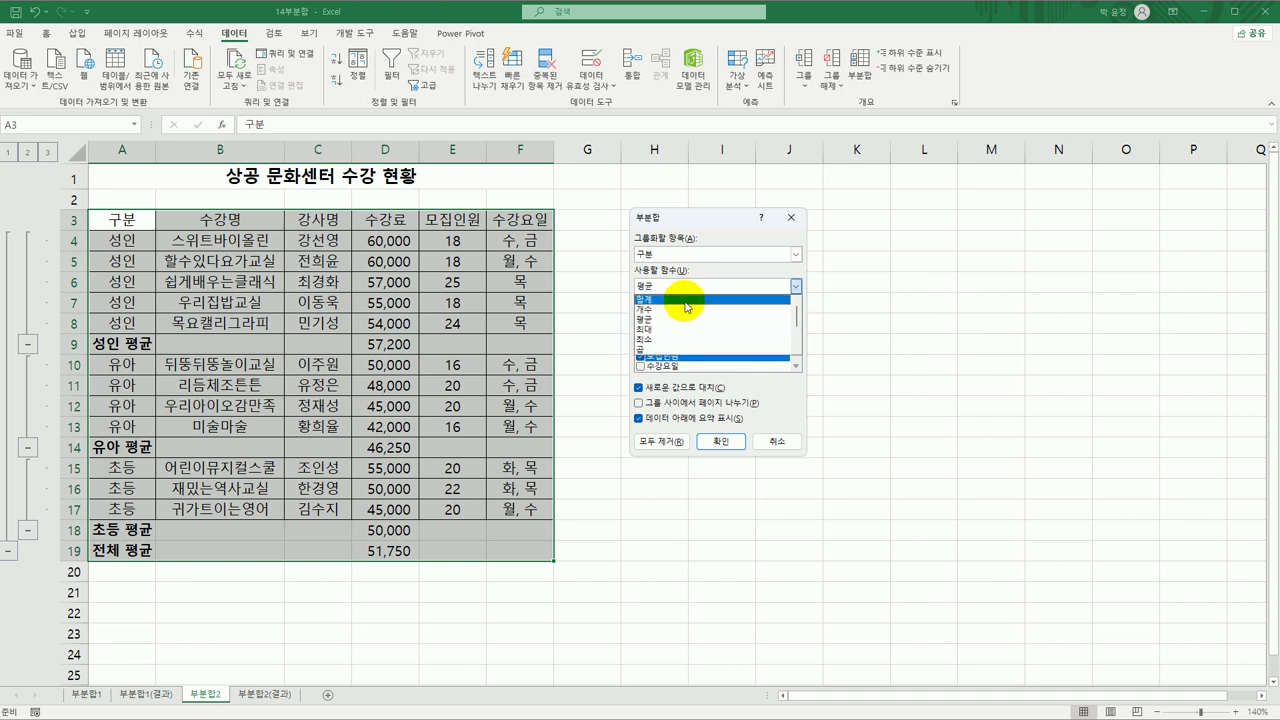
click(700, 297)
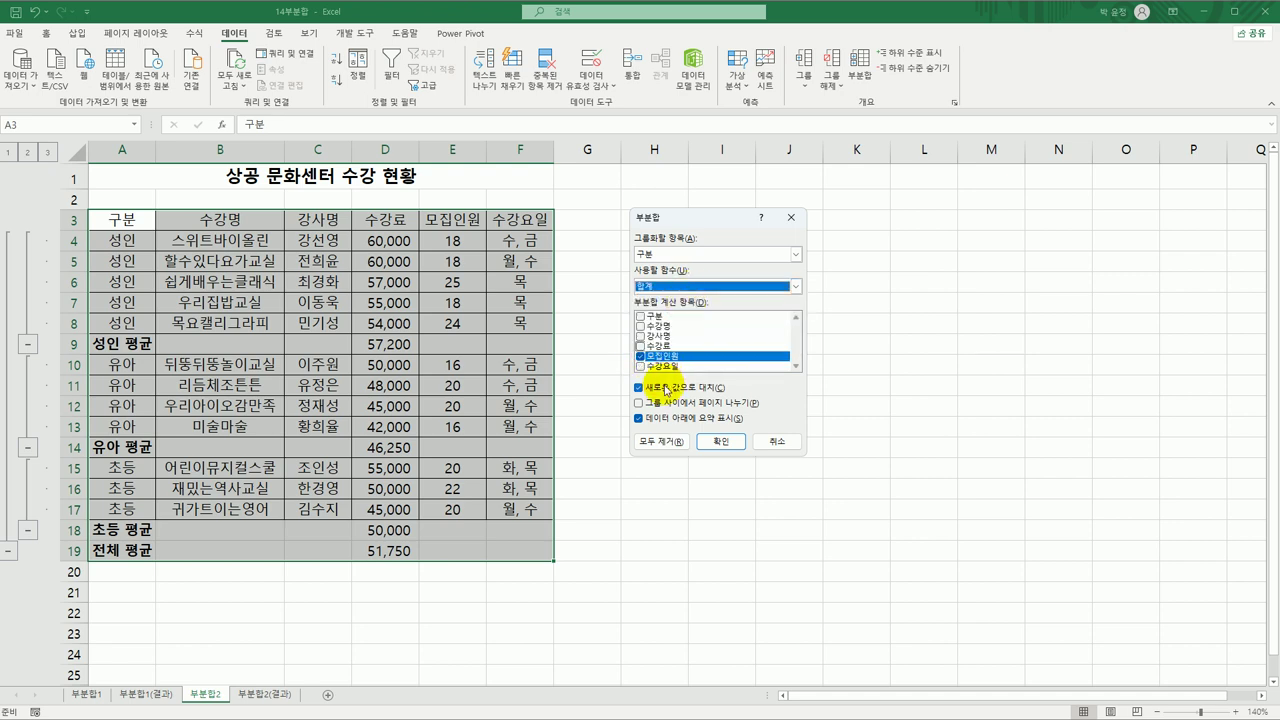
click(666, 387)
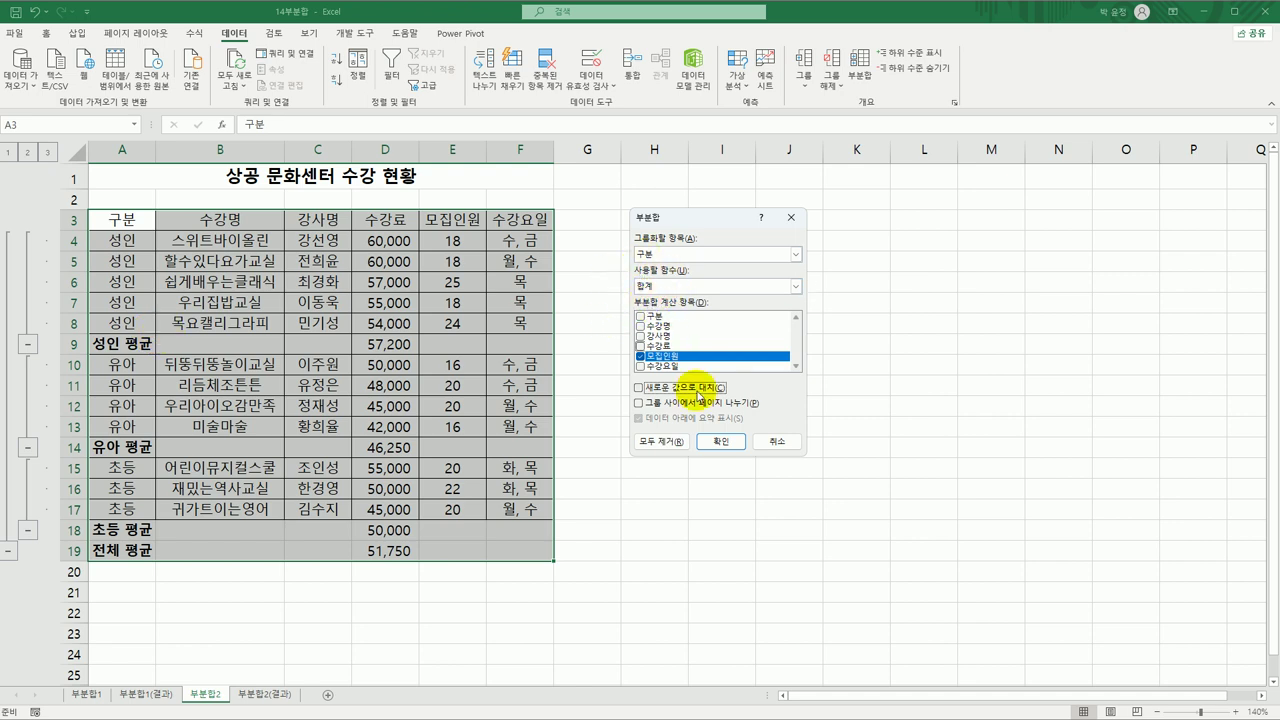
click(737, 445)
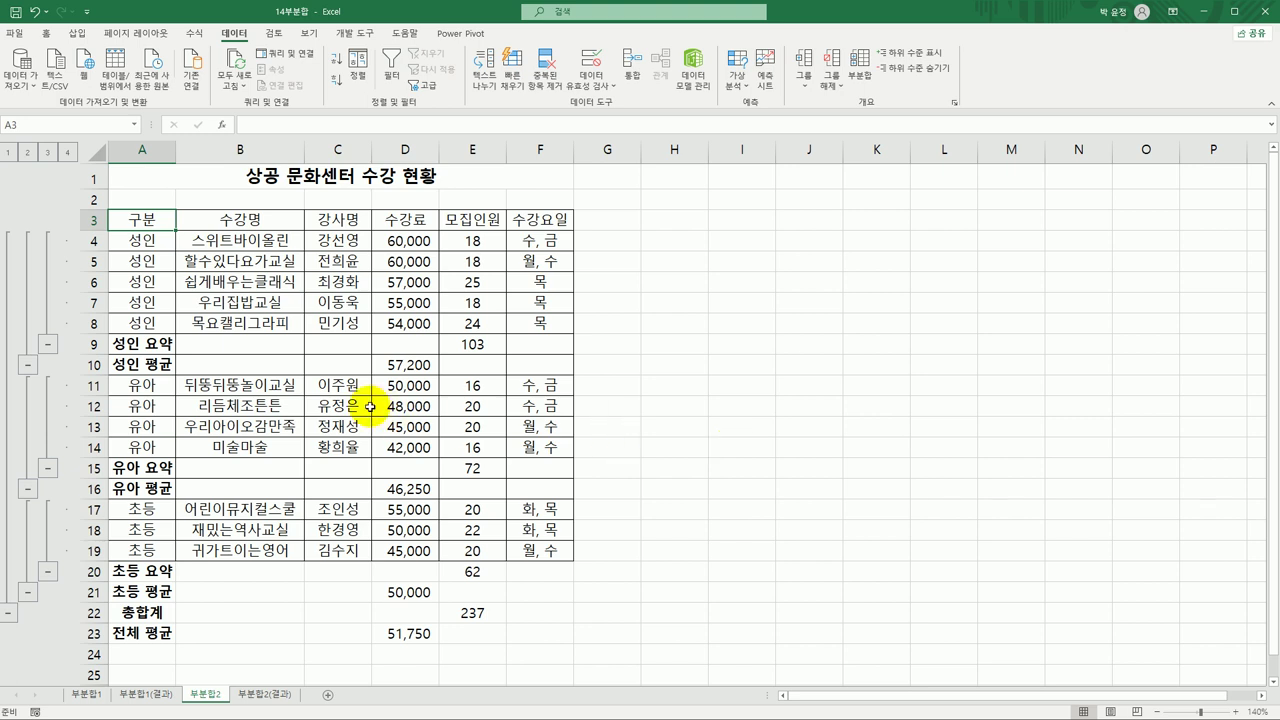
Replace every 요약 with 합계 in the subtotal labels of A9:A20
click(146, 344)
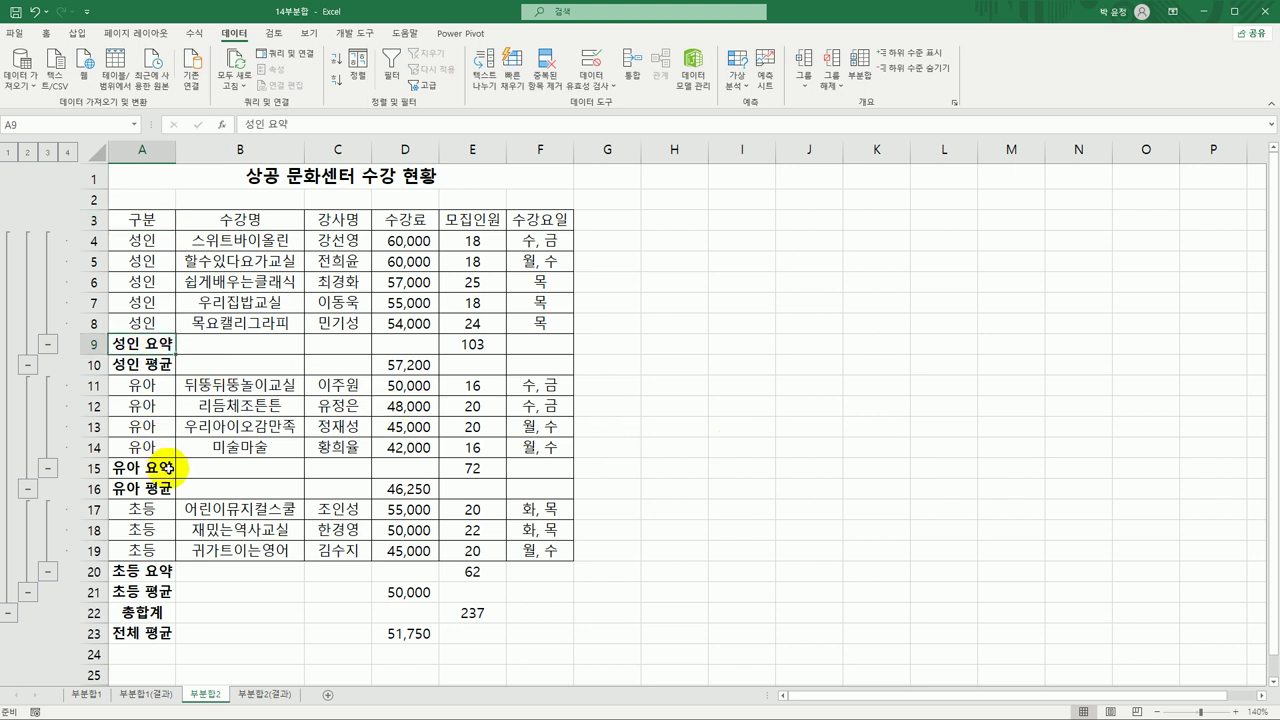
click(167, 467)
click(166, 571)
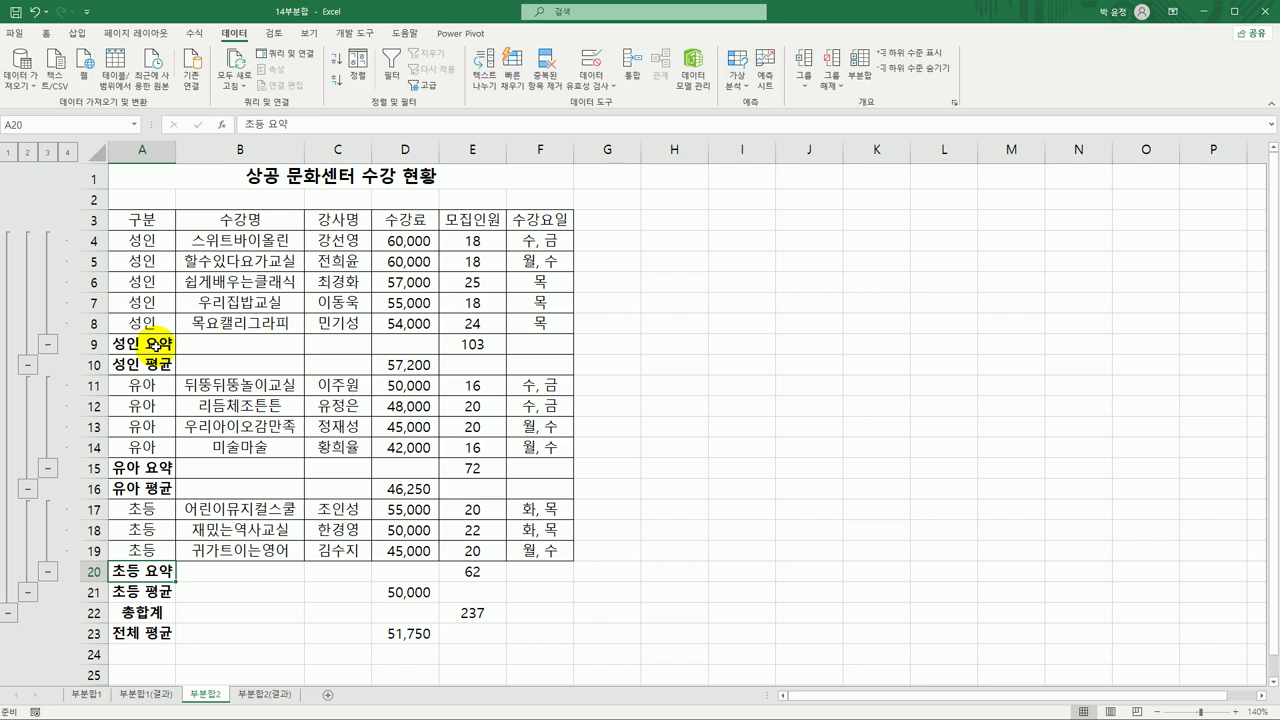
drag(155, 345, 152, 572)
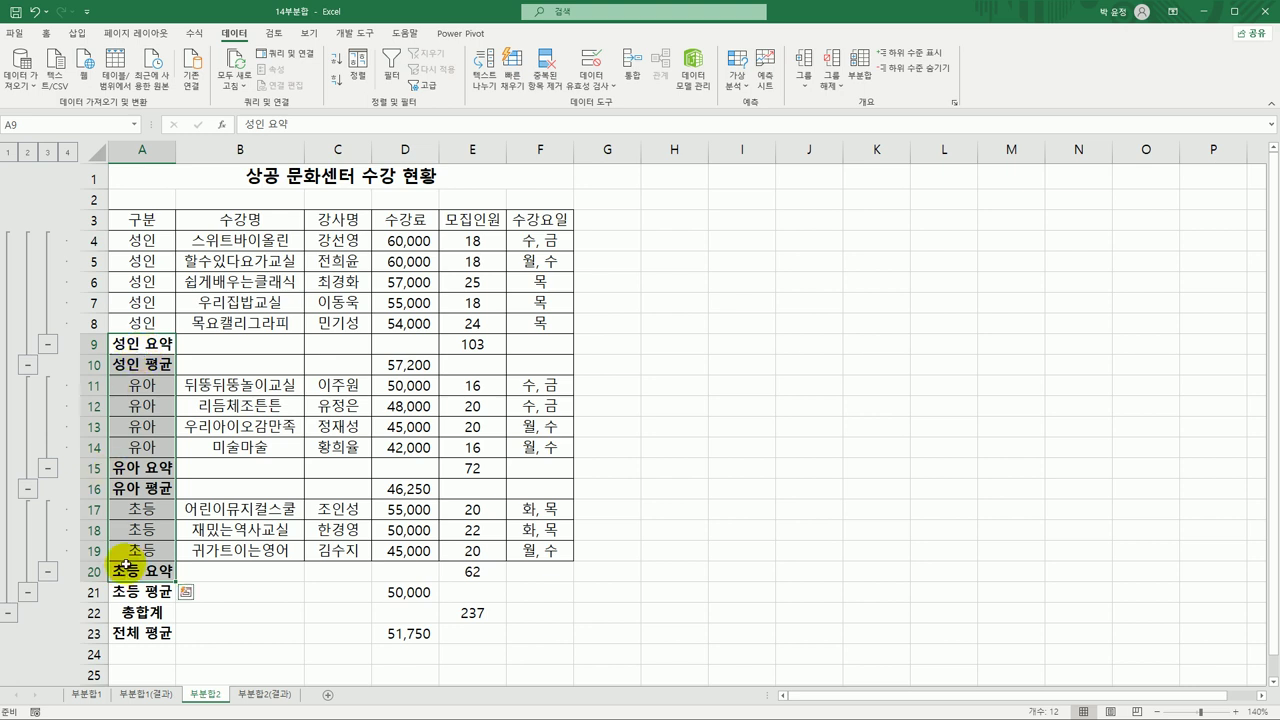
click(46, 33)
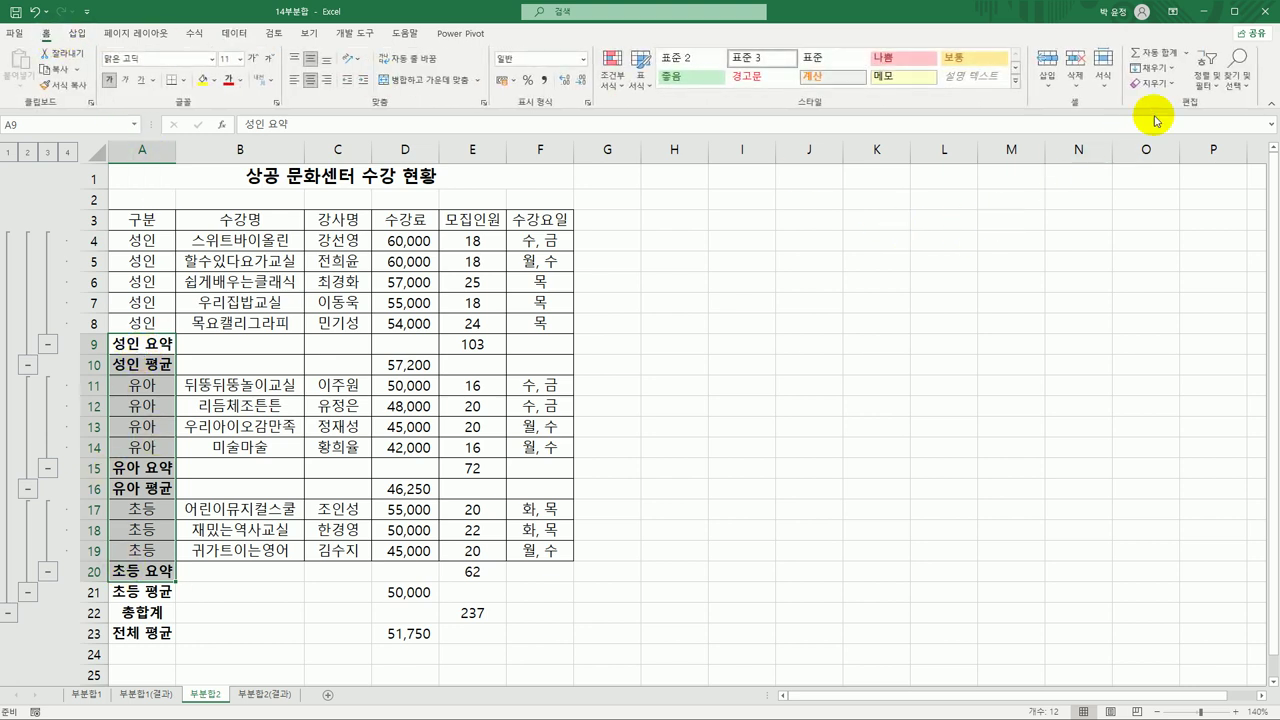
click(1238, 72)
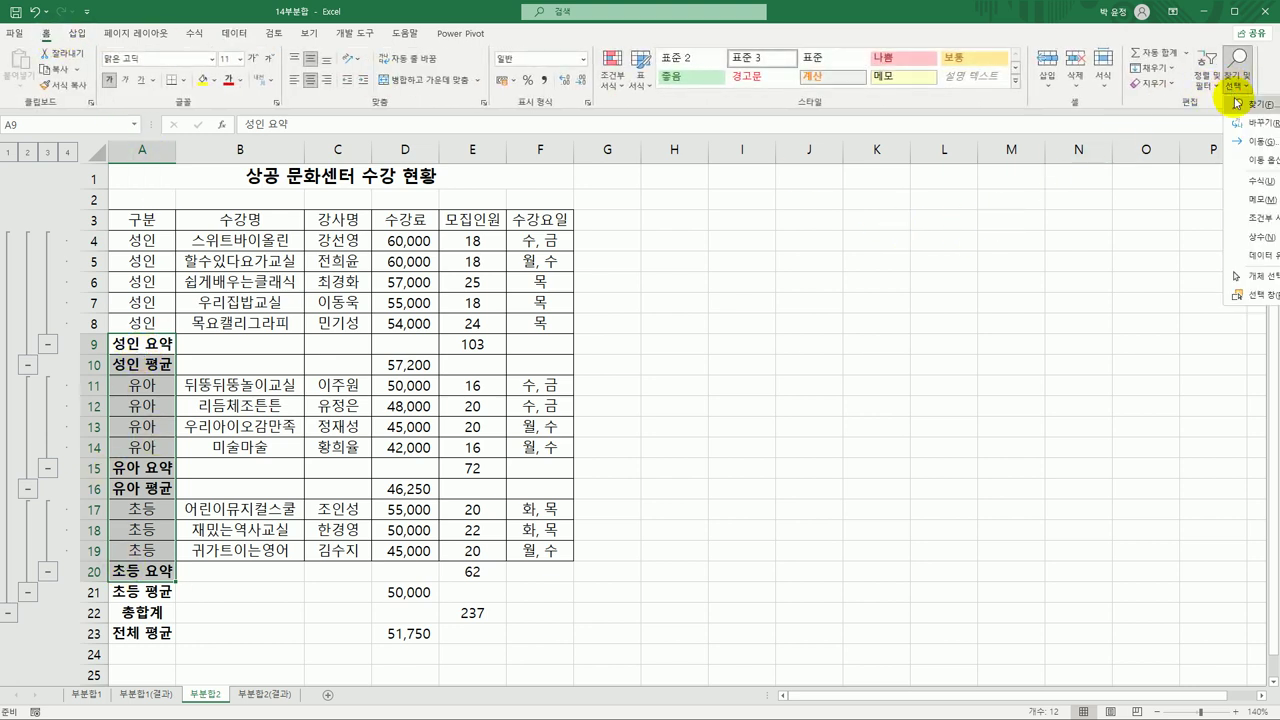
click(1235, 123)
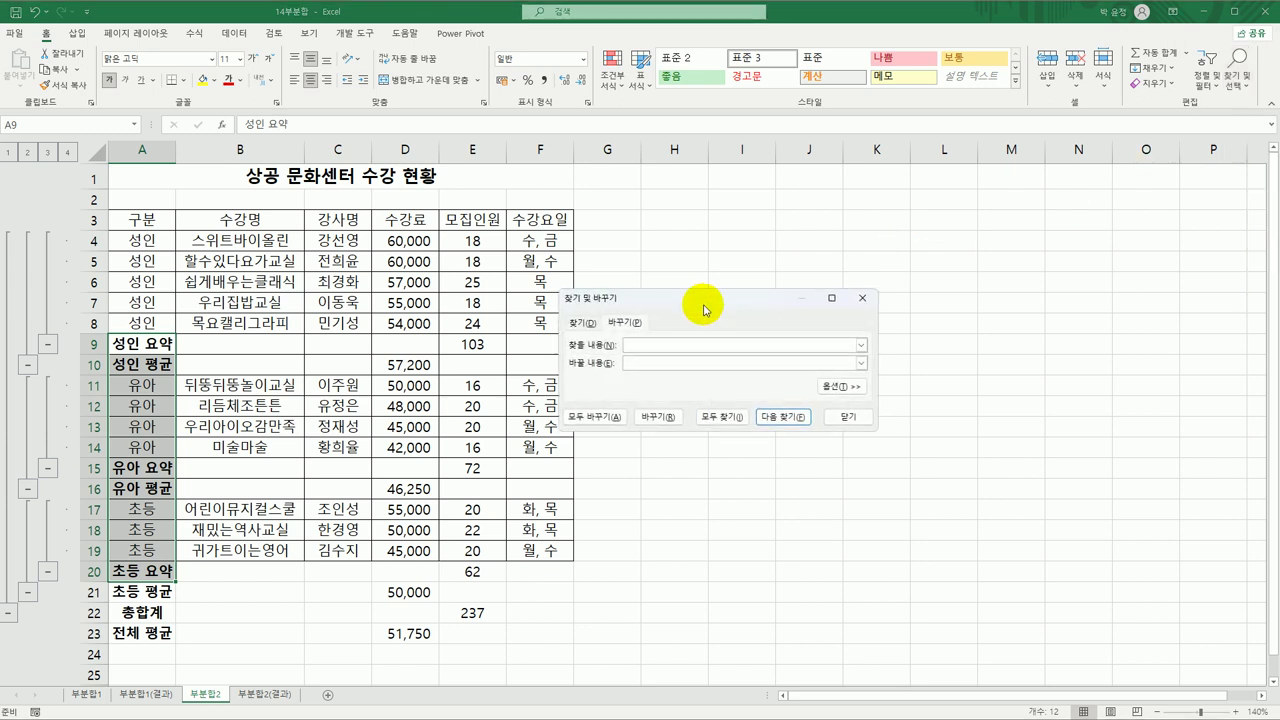
drag(700, 294, 812, 258)
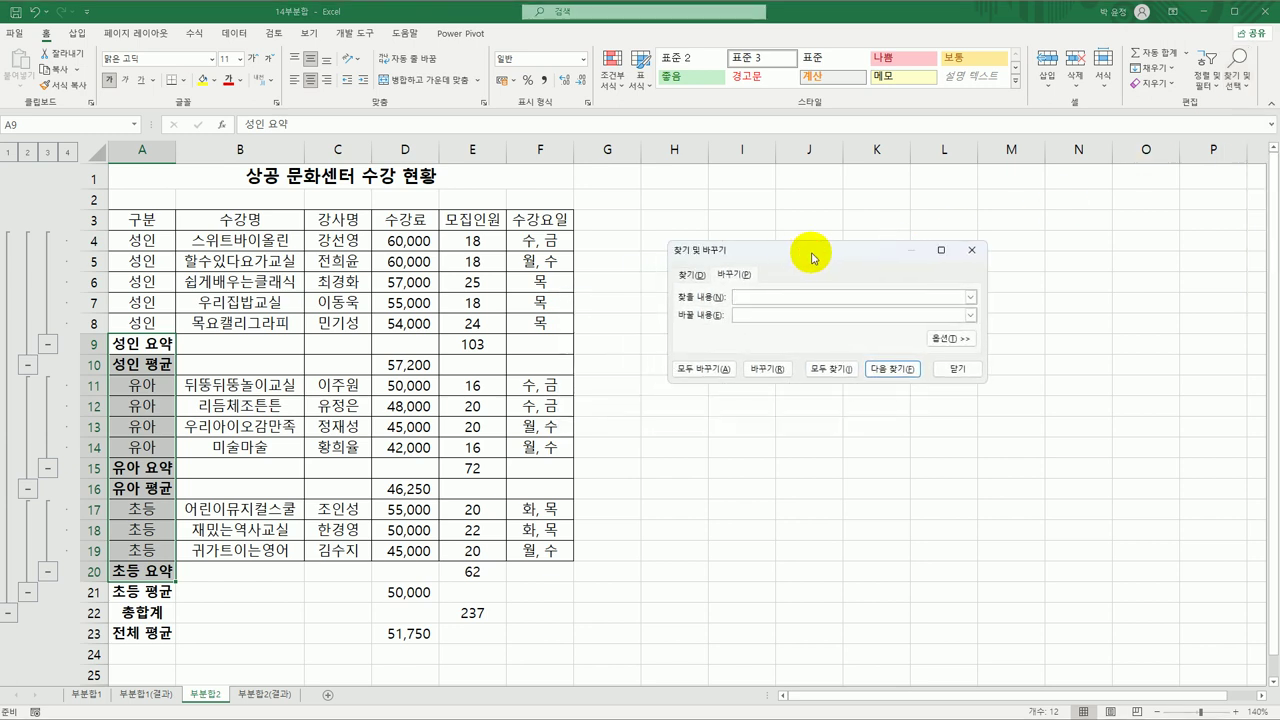
text(요약)
key(Tab)
text(합)
click(716, 371)
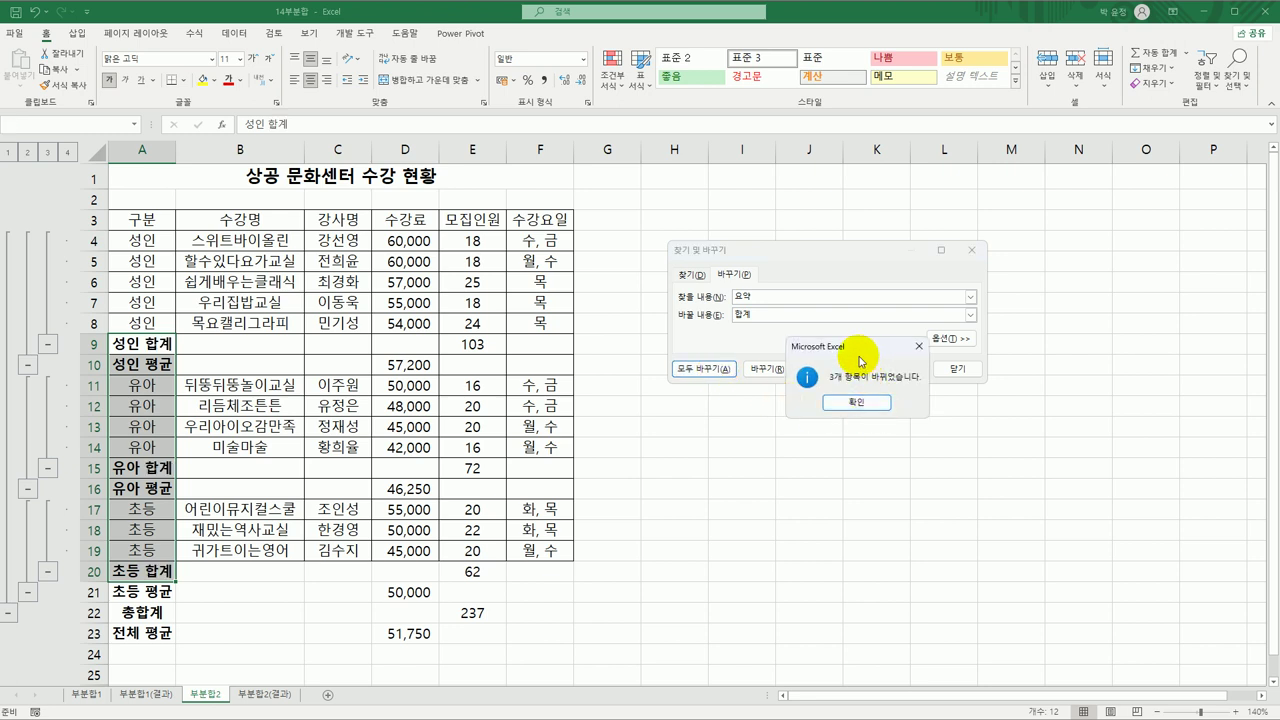
click(855, 402)
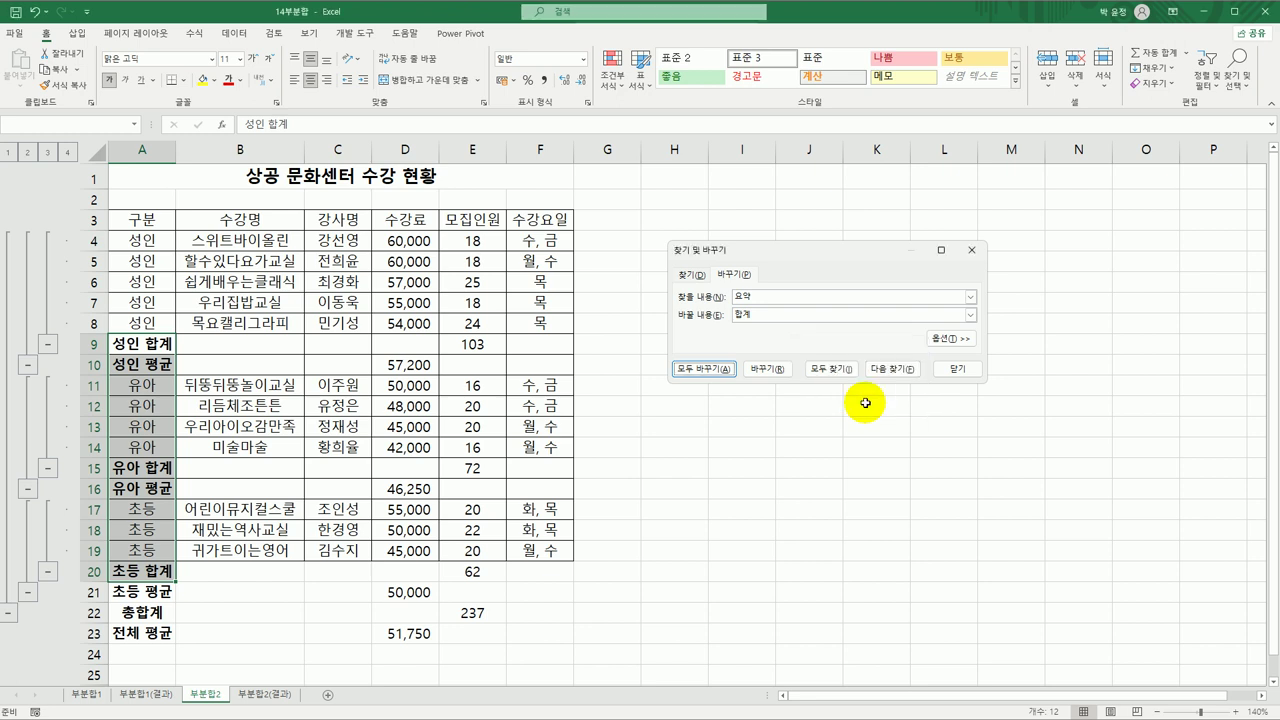
click(972, 366)
click(895, 488)
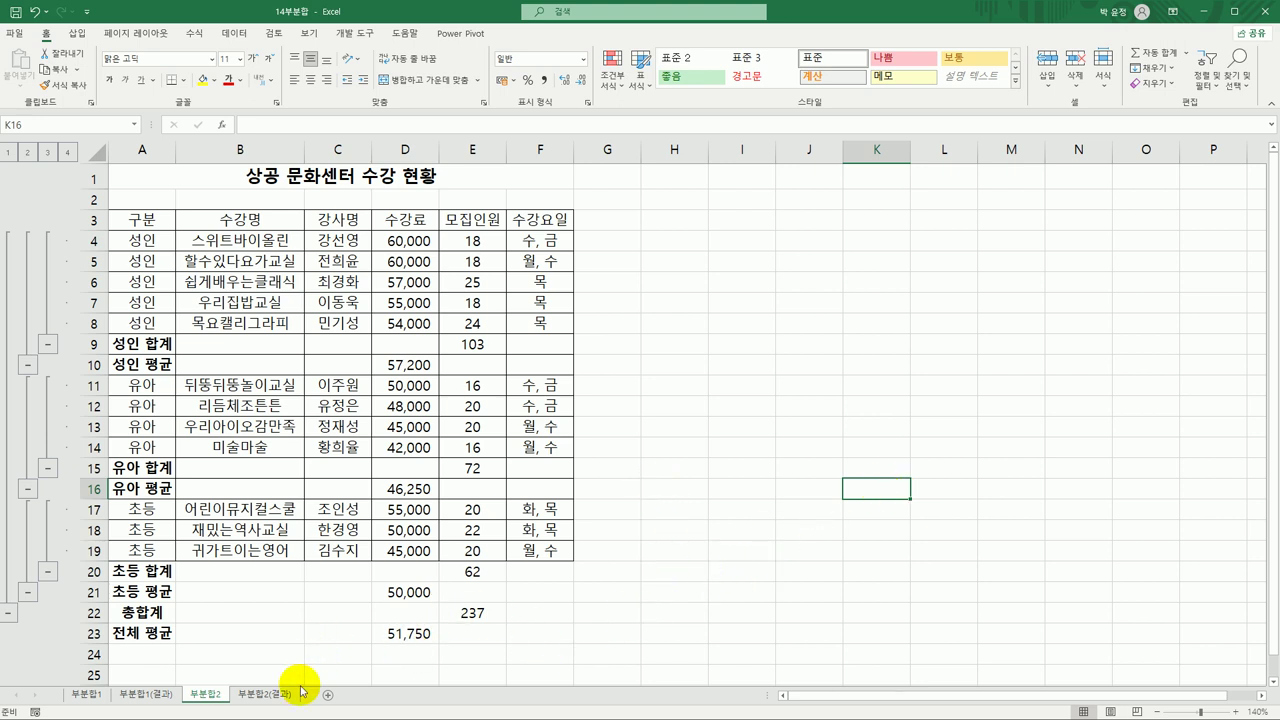
Compare the 부분합2 sheet with the 부분합2(결과) sheet
click(268, 694)
click(205, 694)
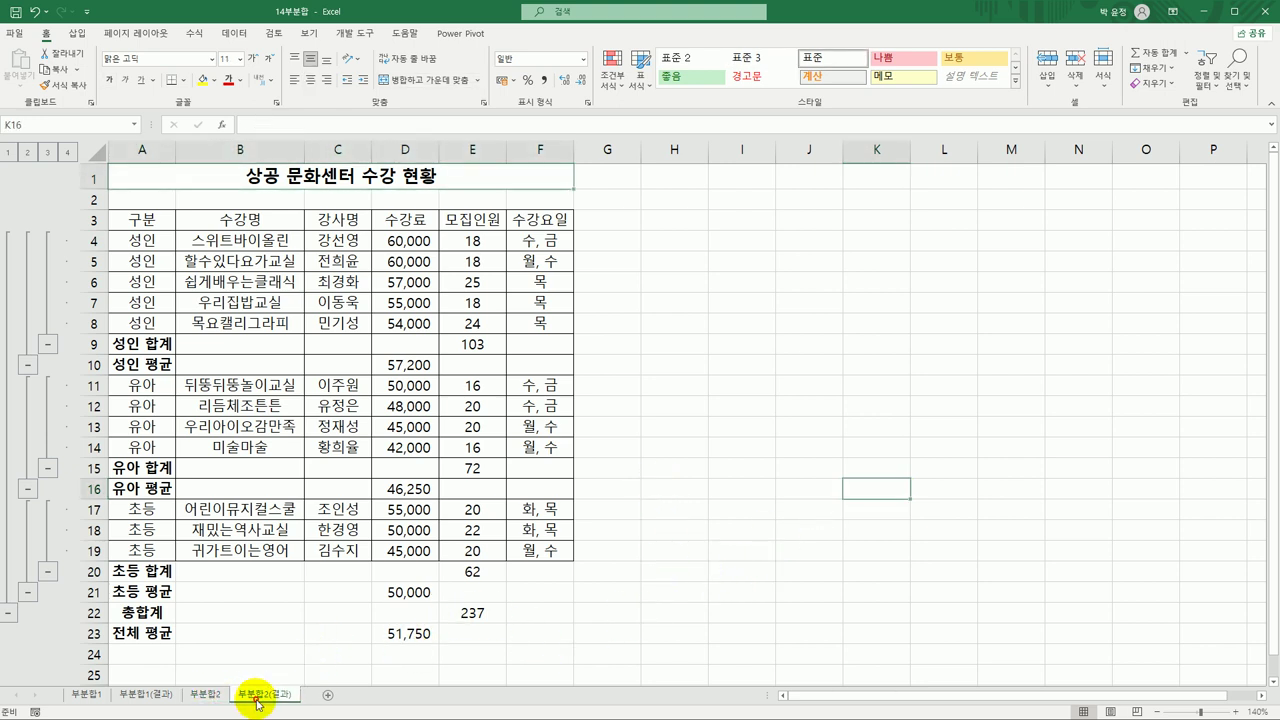
click(265, 694)
click(205, 694)
click(265, 694)
click(733, 672)
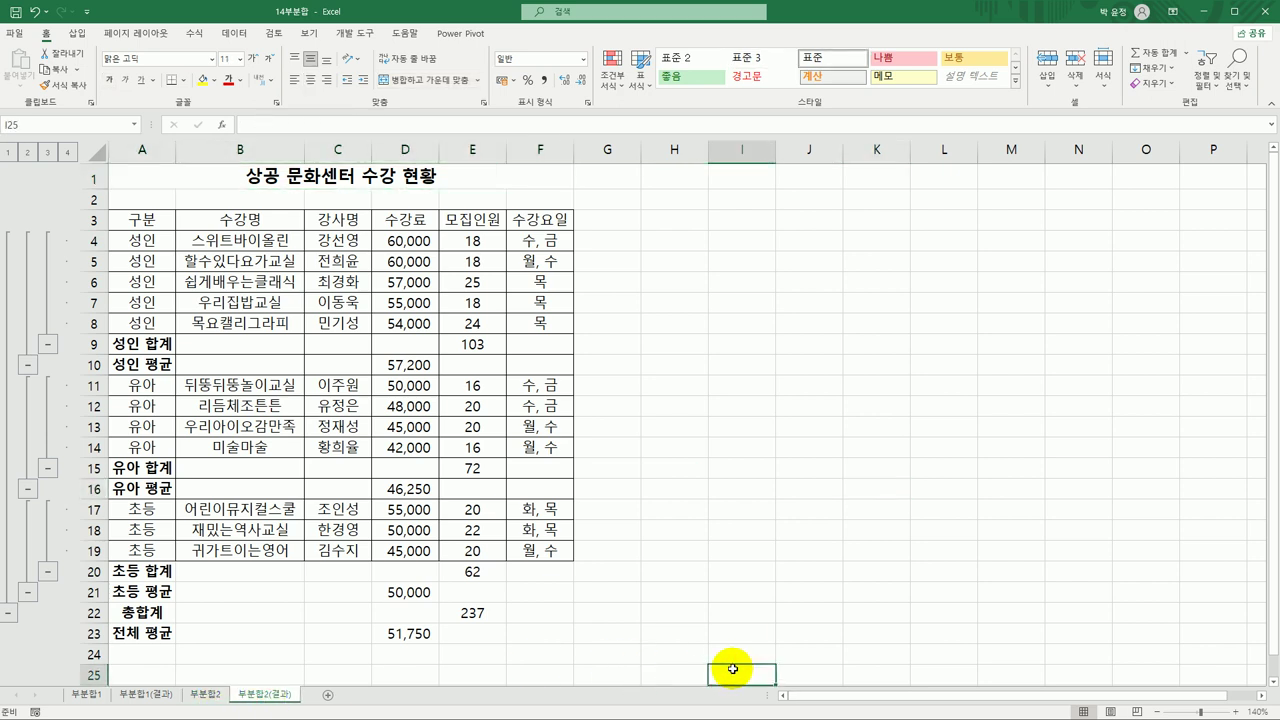